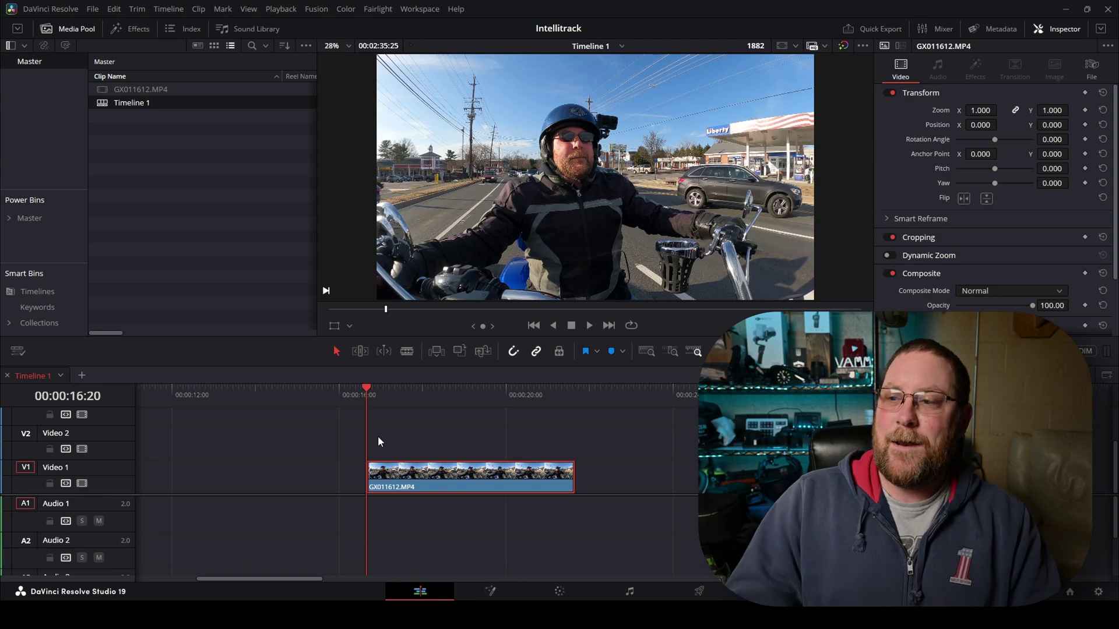
Preview the motorcycle clip, then return the playhead to its start
{"action": "key", "text": "space"}
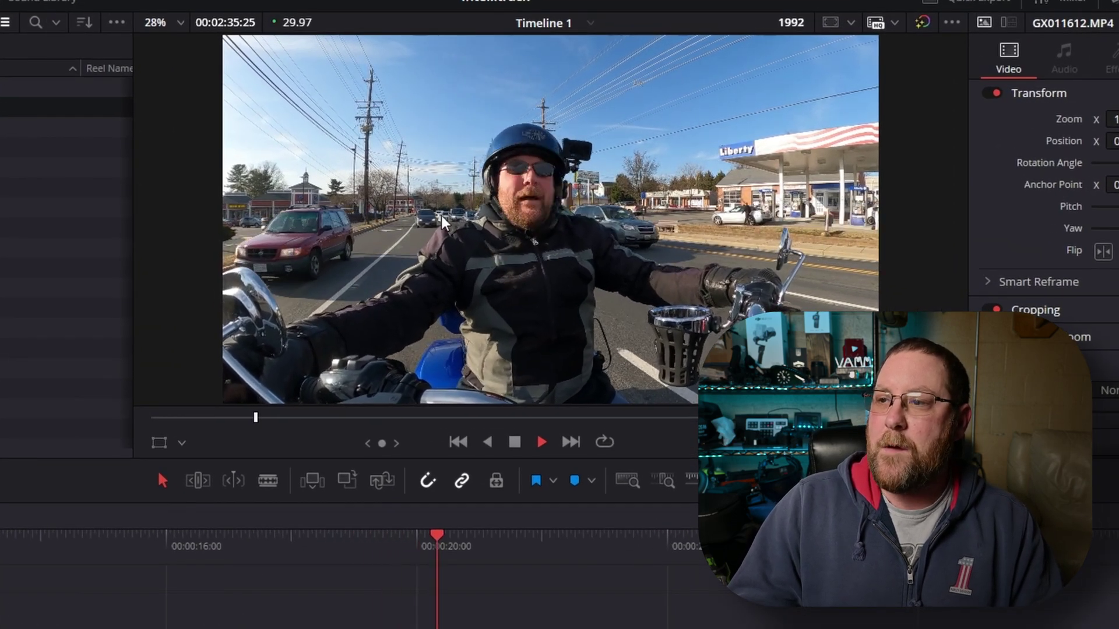
{"action": "key", "text": "space"}
{"action": "left_click", "coordinate": [213, 551]}
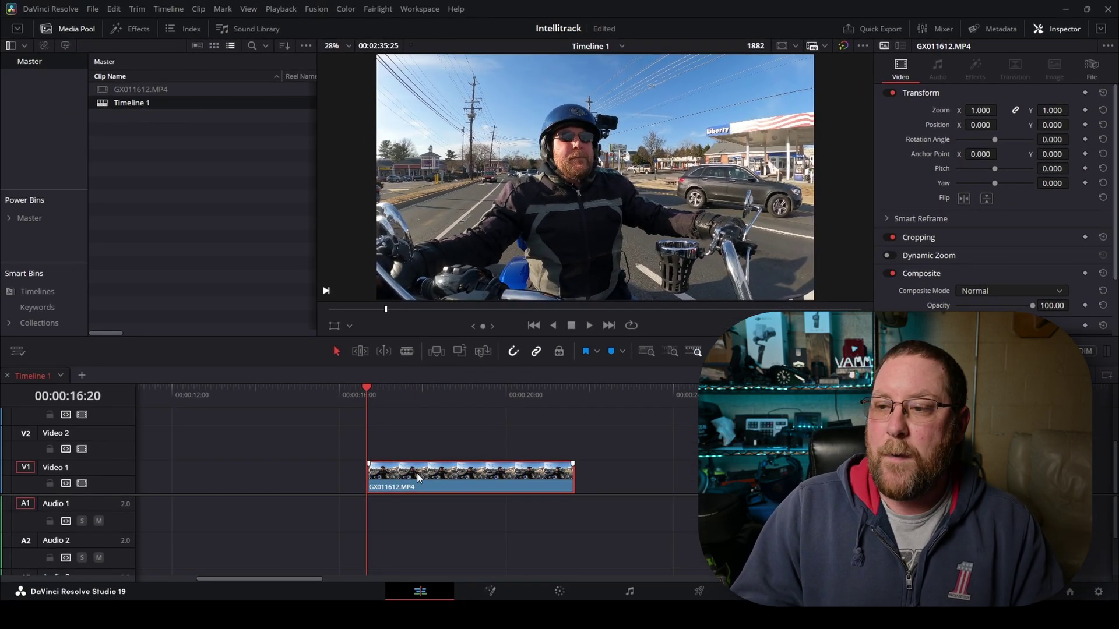
Convert the motorcycle clip to Fusion Clip 1 and open it on the Fusion page
{"action": "right_click", "coordinate": [419, 474]}
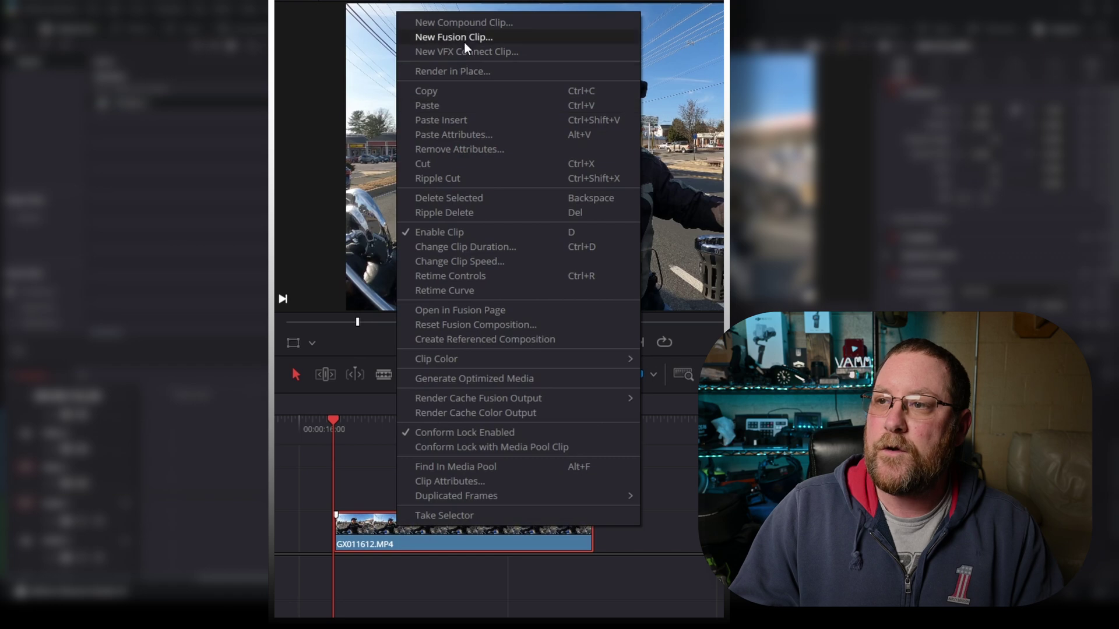
{"action": "left_click", "coordinate": [462, 39]}
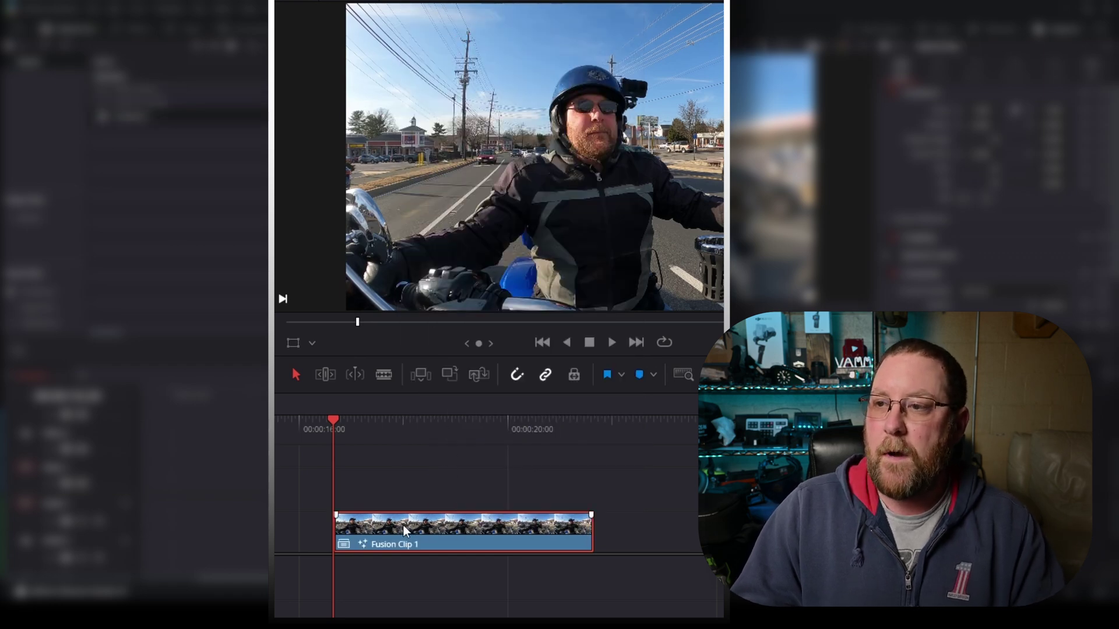
{"action": "right_click", "coordinate": [403, 526]}
{"action": "left_click", "coordinate": [481, 346]}
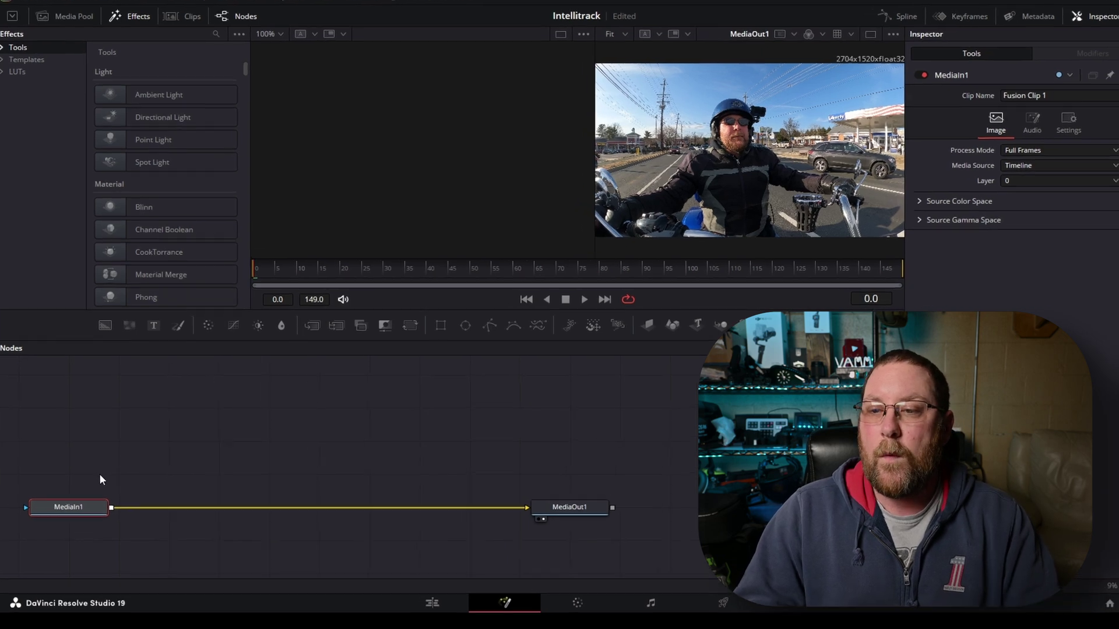
Search the tool list for 'track' and add a Tracker1 node to the comp
{"action": "key", "text": "shift+space"}
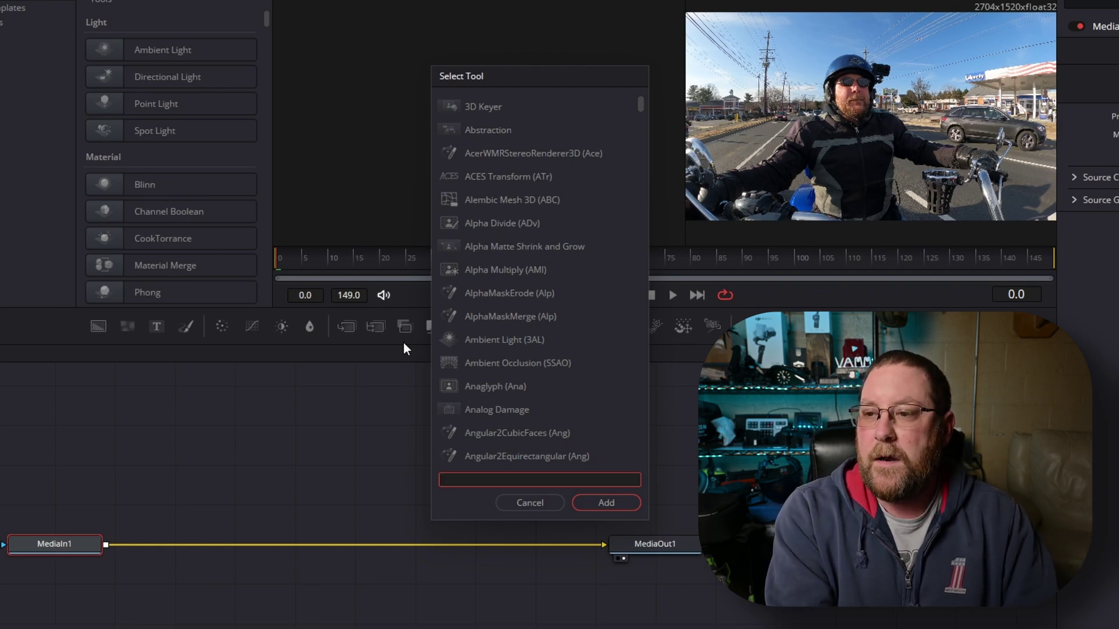
{"action": "type", "text": "track"}
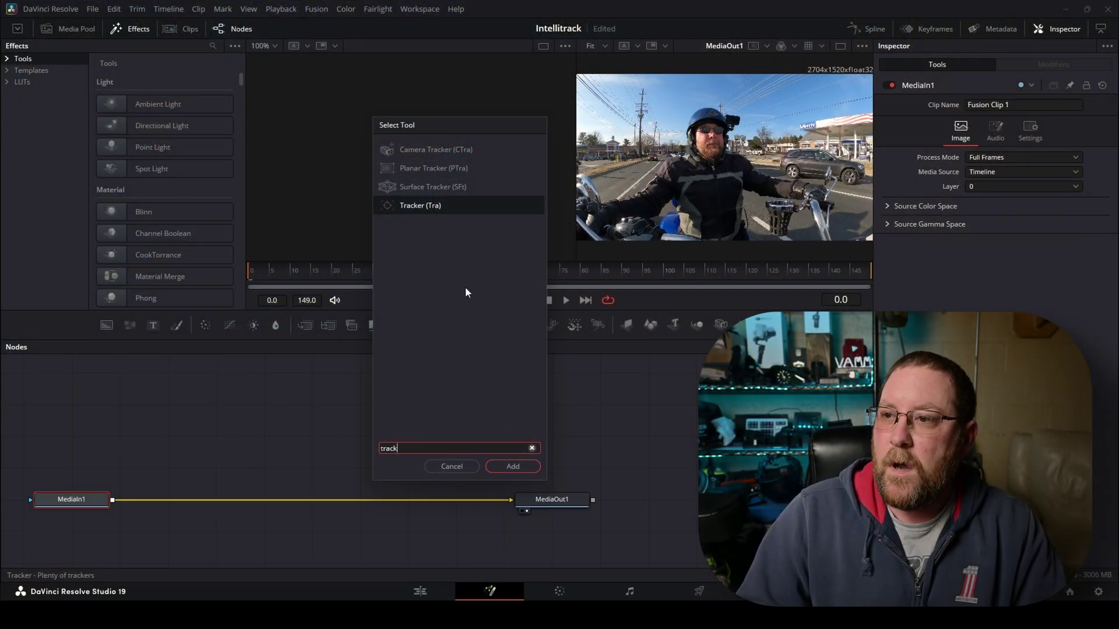
{"action": "left_click", "coordinate": [421, 207]}
{"action": "left_click", "coordinate": [514, 466]}
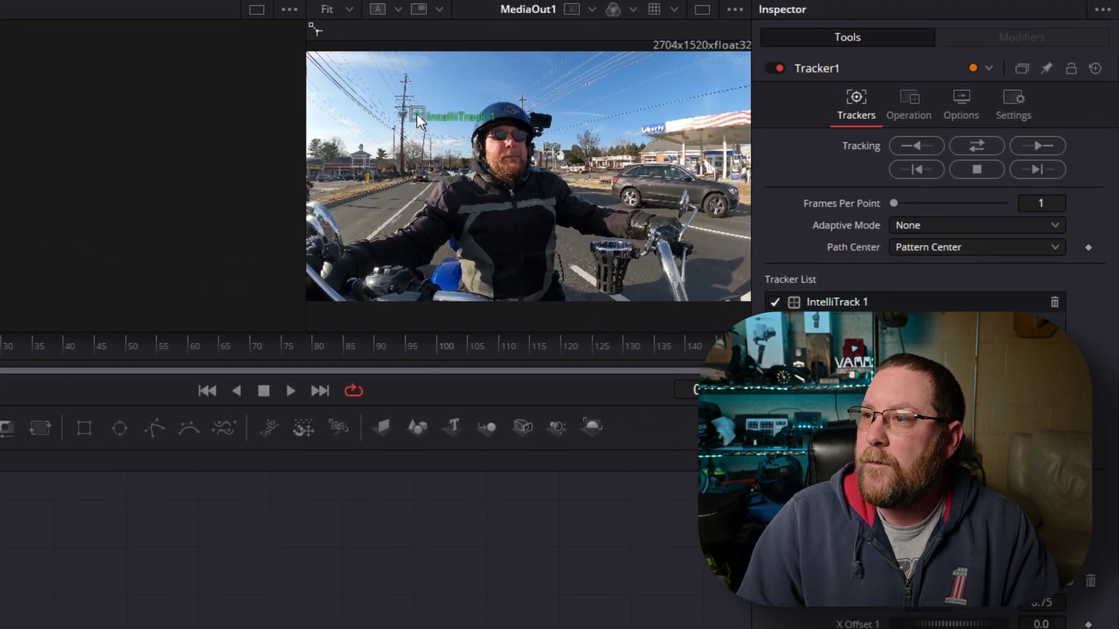
Drag the IntelliTrack 1 pattern box onto the distant car in the viewer
{"action": "mouse_move", "coordinate": [417, 114]}
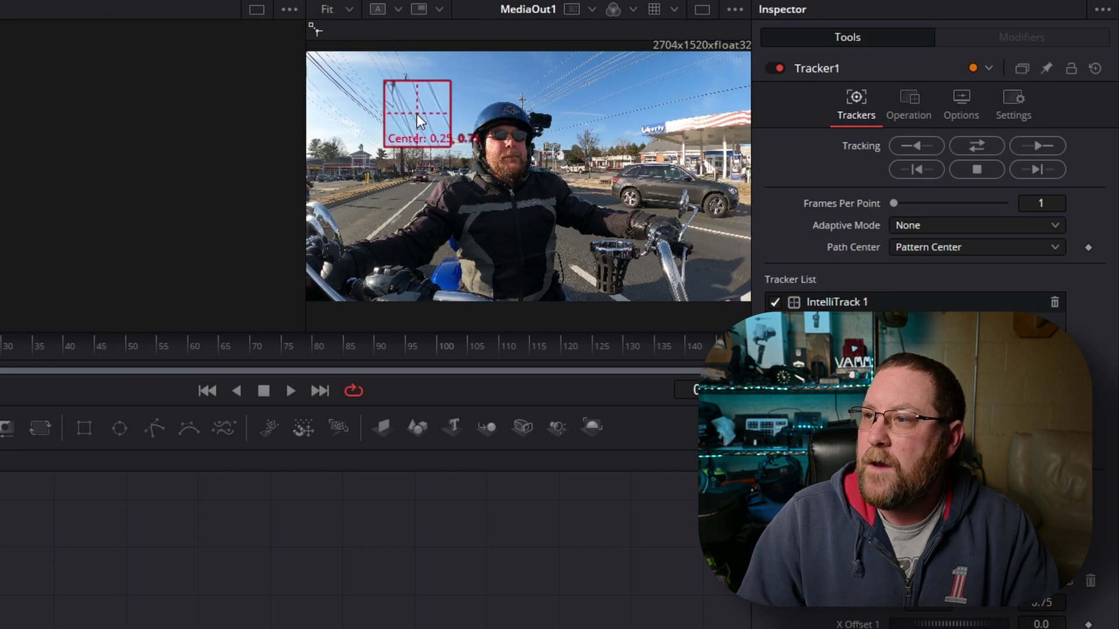
{"action": "mouse_move", "coordinate": [417, 113]}
{"action": "left_mouse_down"}
{"action": "mouse_move", "coordinate": [433, 121]}
{"action": "mouse_move", "coordinate": [421, 177]}
{"action": "left_mouse_up"}
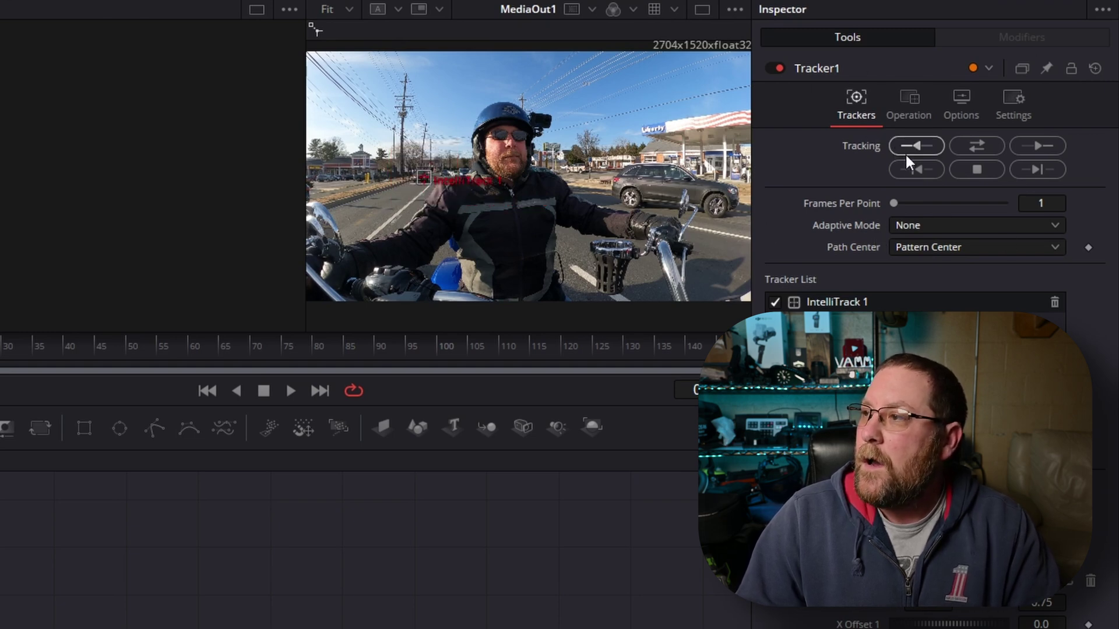
{"action": "left_click", "coordinate": [925, 226]}
Track the car forward and reverse using Best match adaptive mode, then scrub to verify the path
{"action": "left_click", "coordinate": [925, 289]}
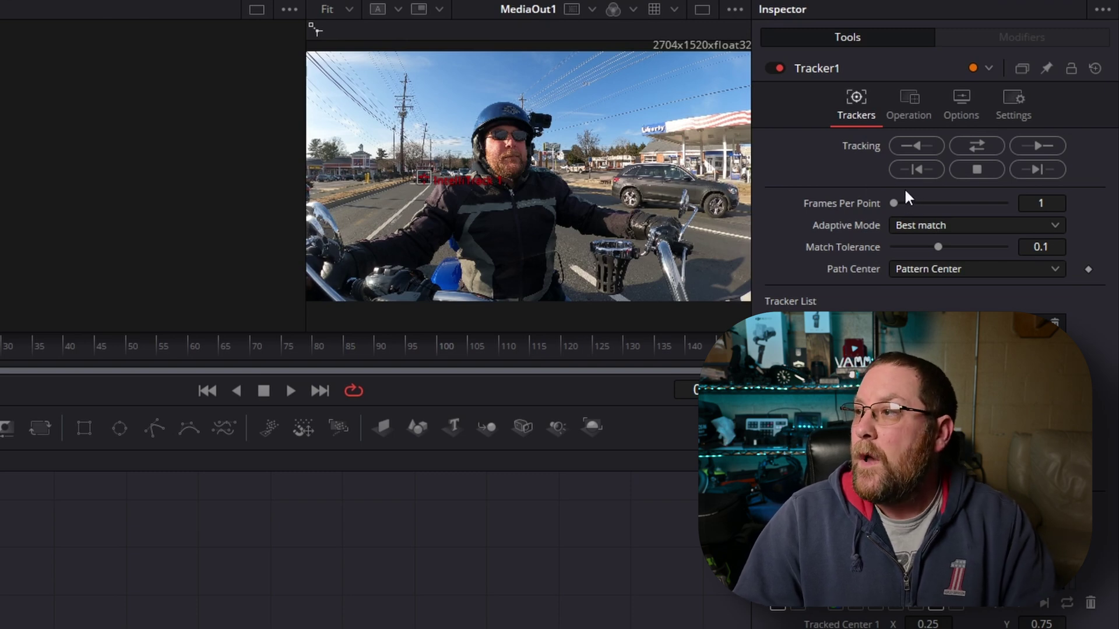
{"action": "left_click", "coordinate": [965, 143]}
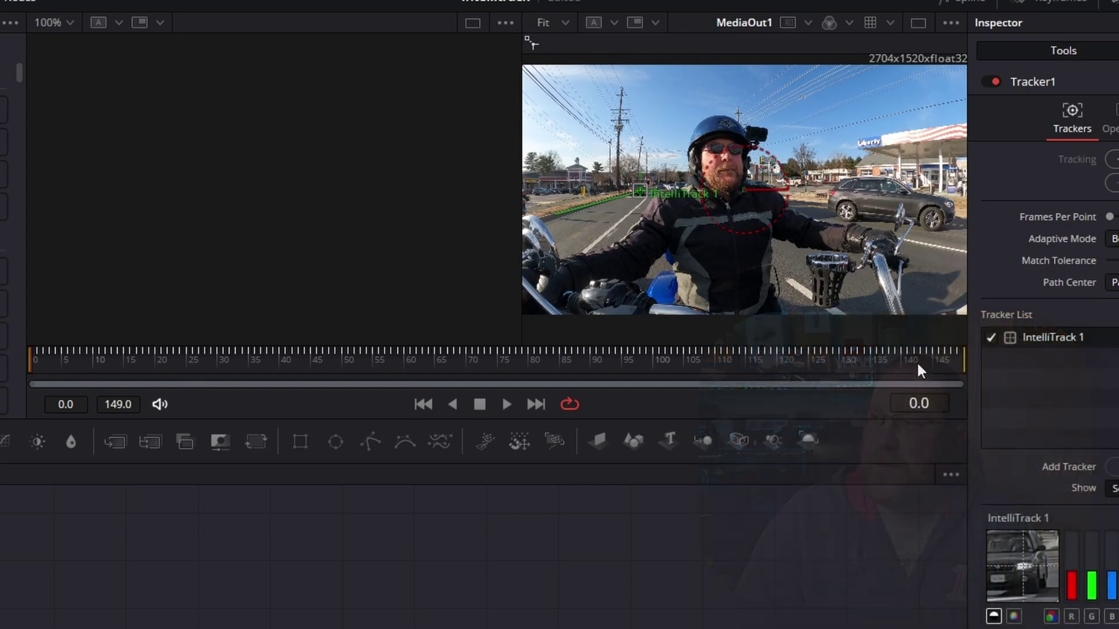
{"action": "left_click_drag", "start_coordinate": [145, 361], "coordinate": [368, 353]}
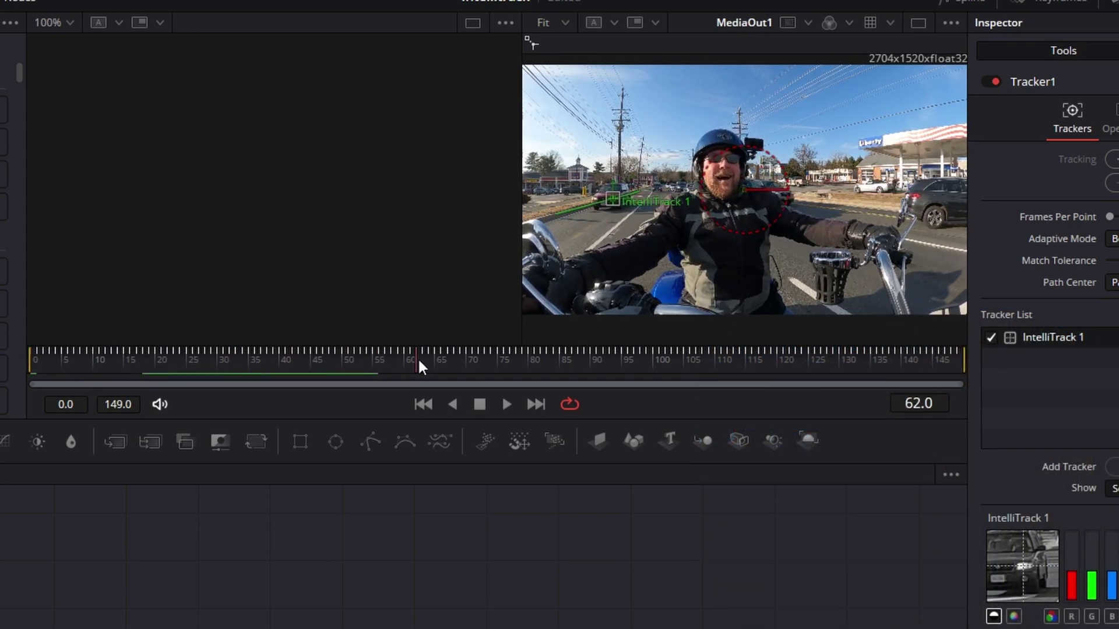
{"action": "left_click_drag", "start_coordinate": [418, 358], "coordinate": [963, 386]}
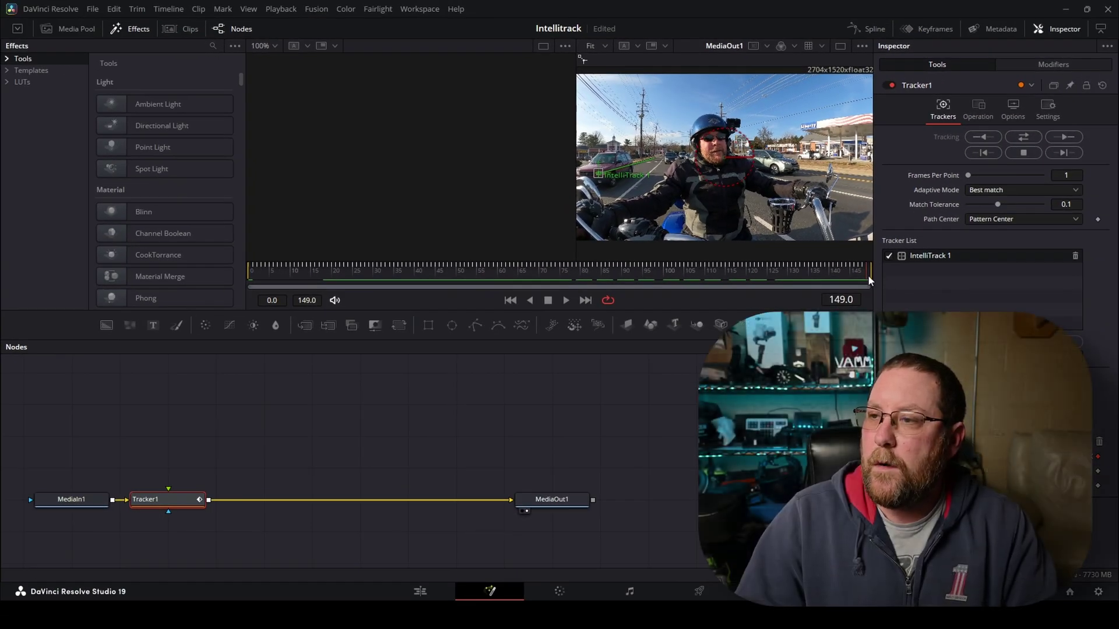
{"action": "left_click_drag", "start_coordinate": [869, 275], "coordinate": [734, 280]}
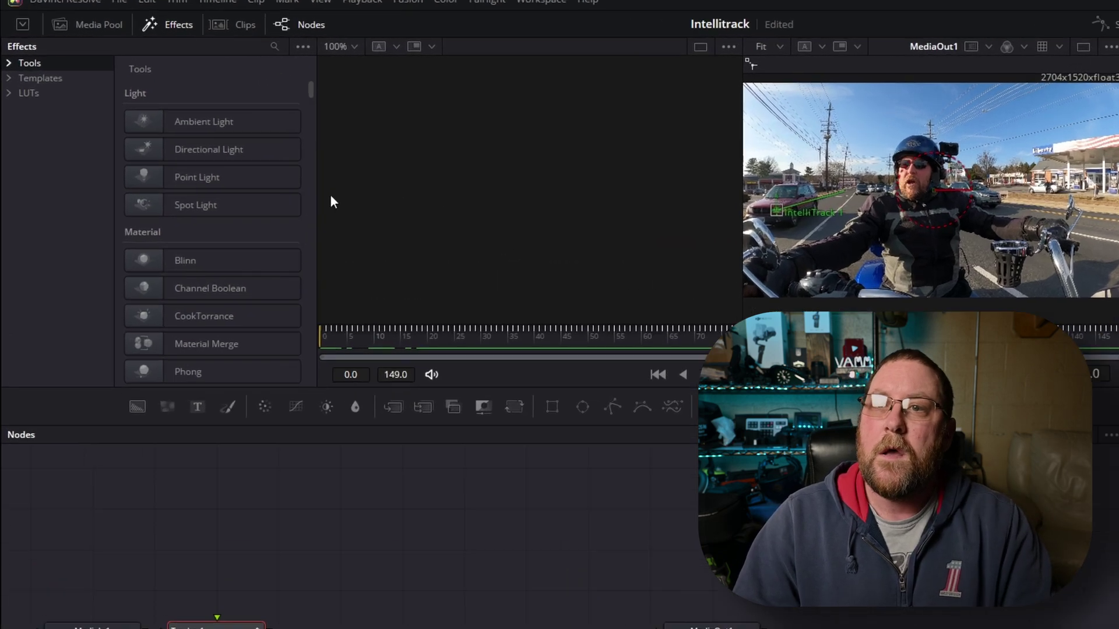
Switch to the Media Pool, enlarge and expand the Master power bins, and open Callouts
{"action": "left_click", "coordinate": [84, 24]}
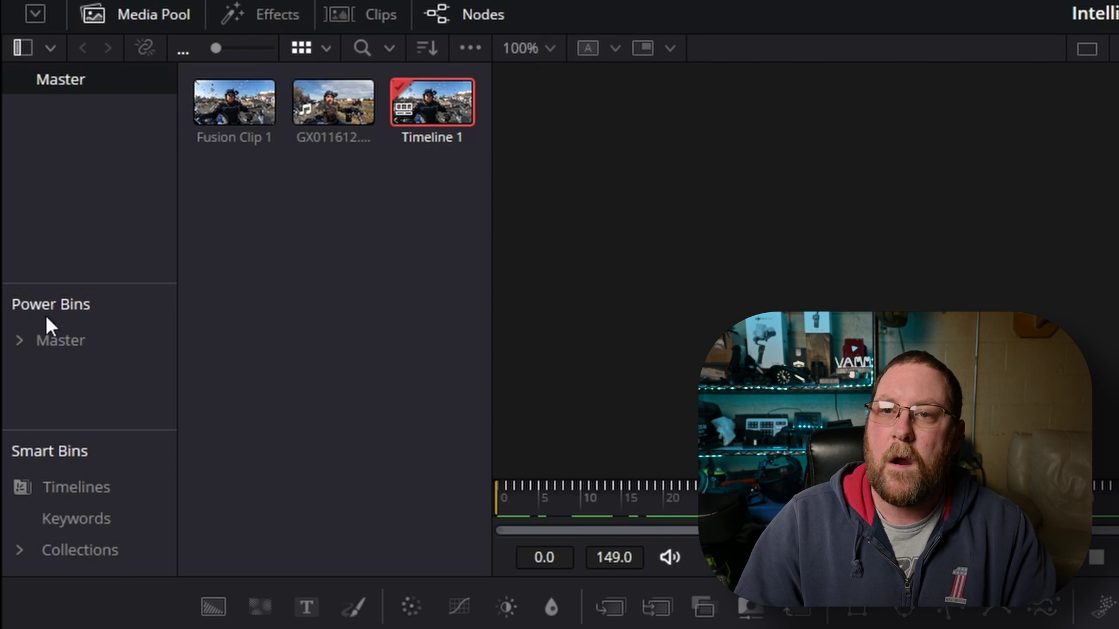
{"action": "left_click_drag", "start_coordinate": [45, 285], "coordinate": [29, 195]}
{"action": "left_click", "coordinate": [18, 248]}
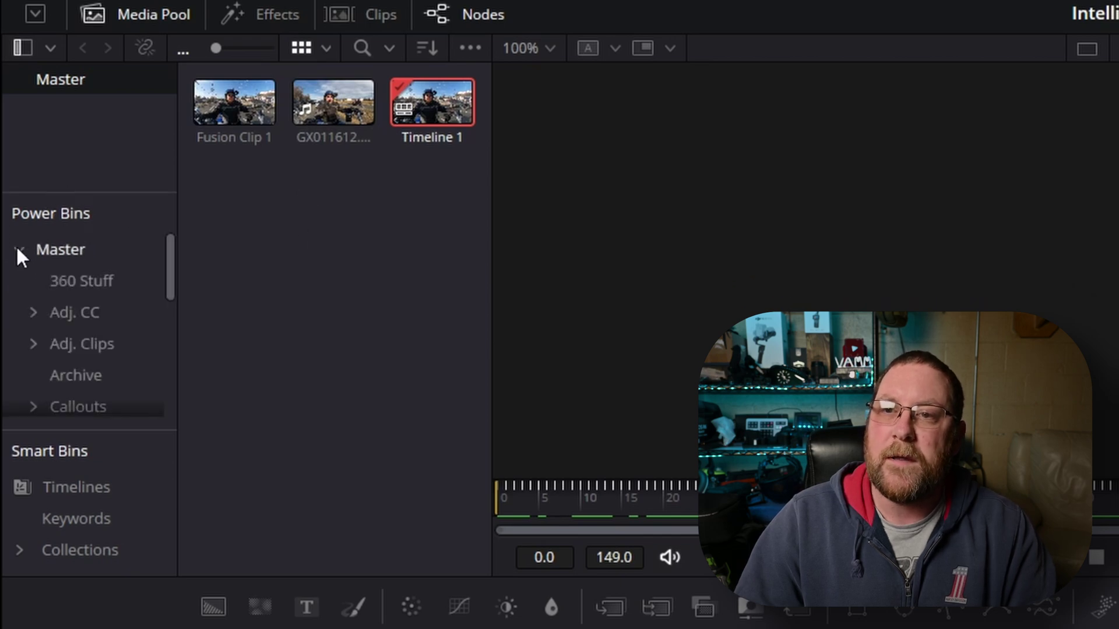
{"action": "left_click", "coordinate": [470, 47]}
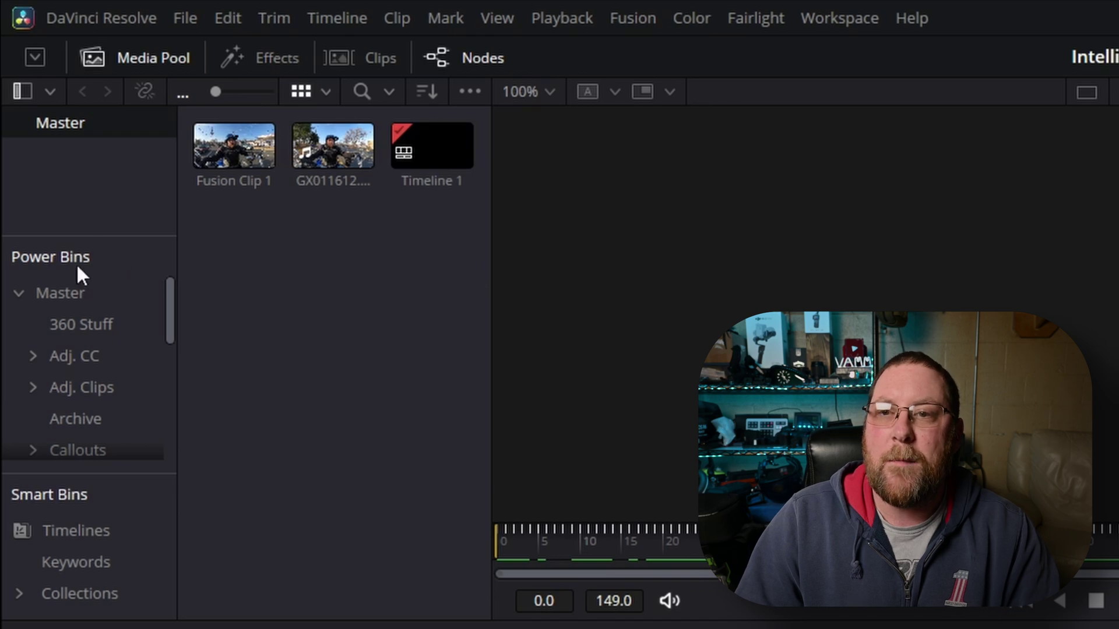
{"action": "scroll", "coordinate": [62, 318], "scroll_direction": "down", "scroll_amount": 5}
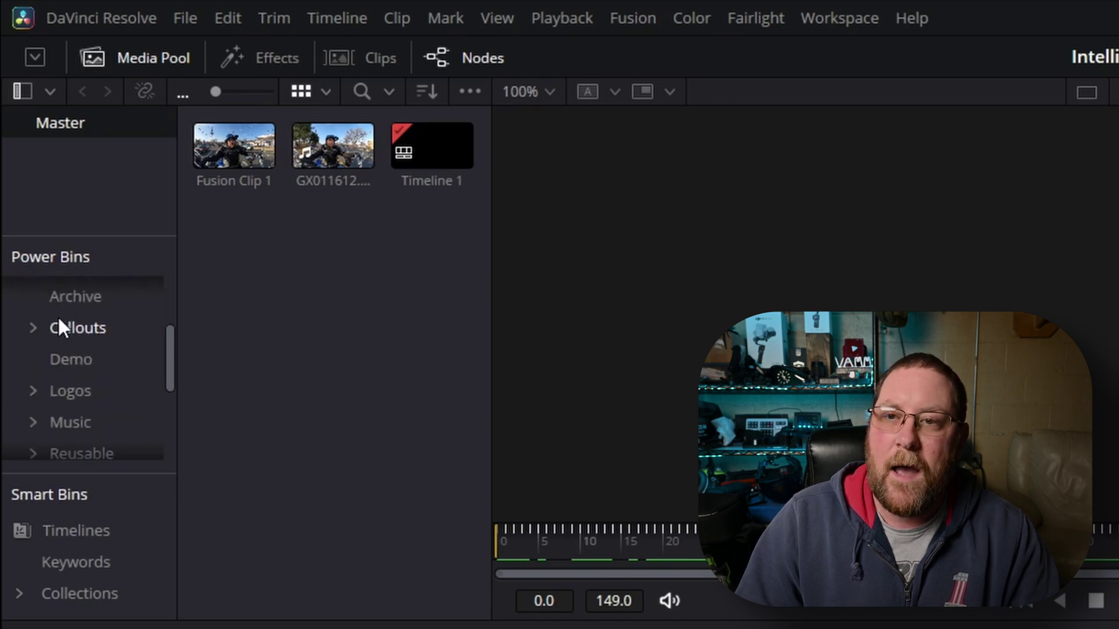
{"action": "scroll", "coordinate": [58, 323], "scroll_direction": "up", "scroll_amount": 2}
{"action": "left_click", "coordinate": [77, 377]}
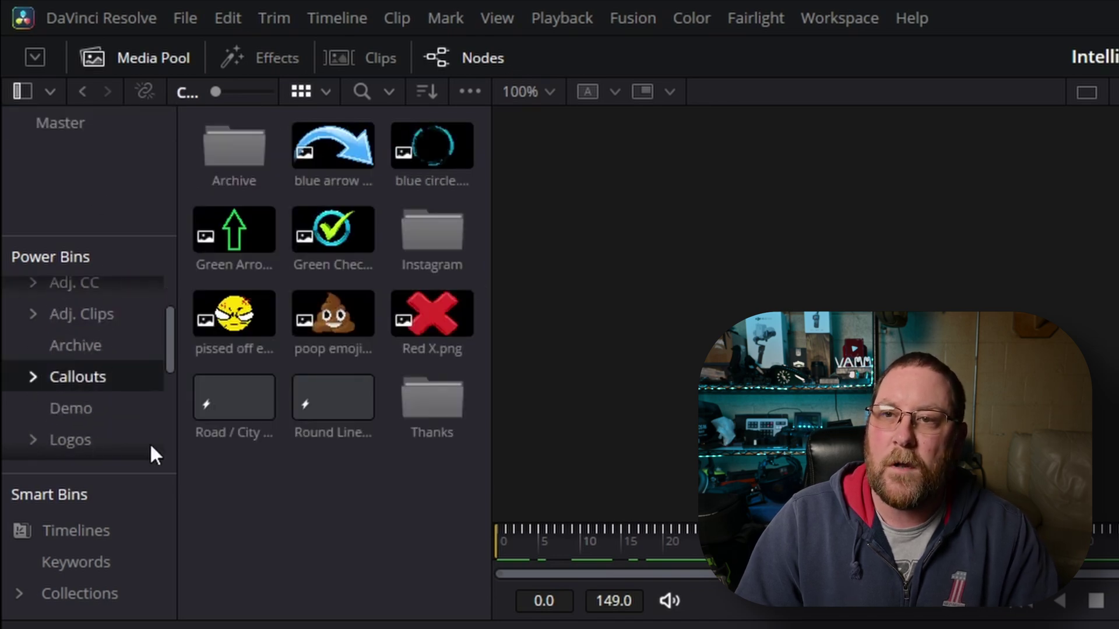
Drop the Green Arrow graphic in as MediaIn2 and wire it to Tracker1's foreground input
{"action": "left_click_drag", "start_coordinate": [230, 245], "coordinate": [245, 282]}
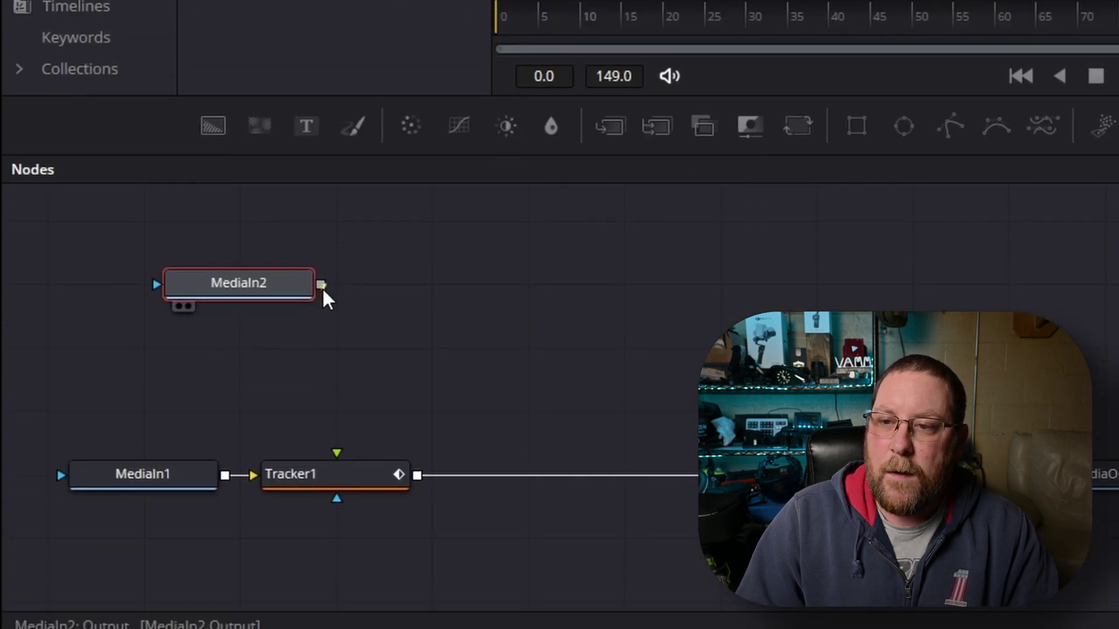
{"action": "left_click_drag", "start_coordinate": [320, 295], "coordinate": [347, 456]}
{"action": "left_click_drag", "start_coordinate": [345, 345], "coordinate": [336, 350]}
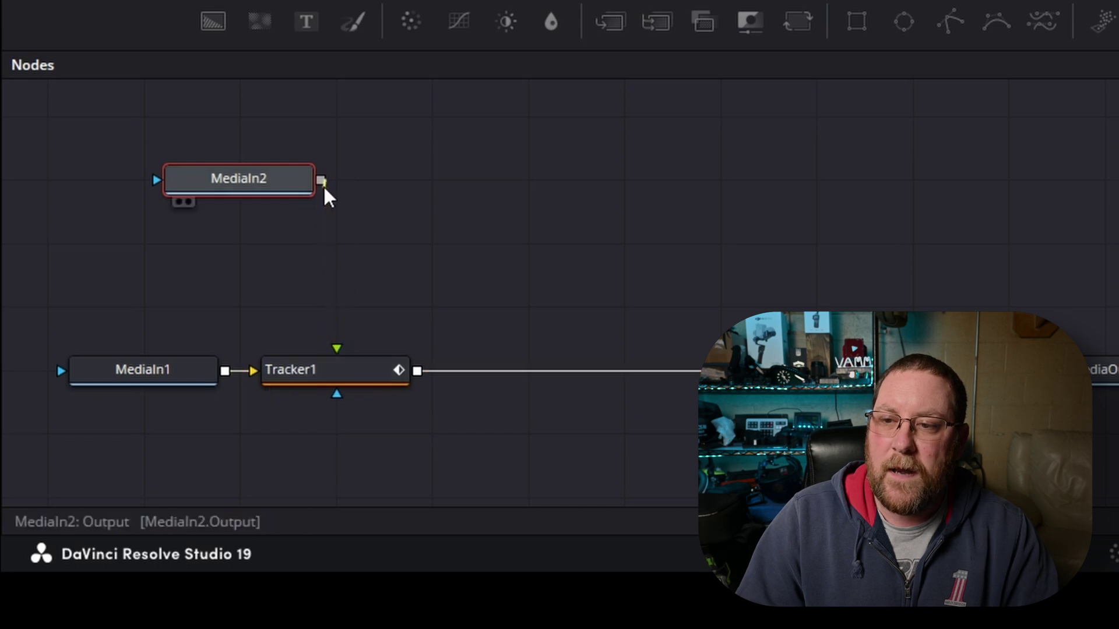
{"action": "left_click_drag", "start_coordinate": [321, 184], "coordinate": [448, 154]}
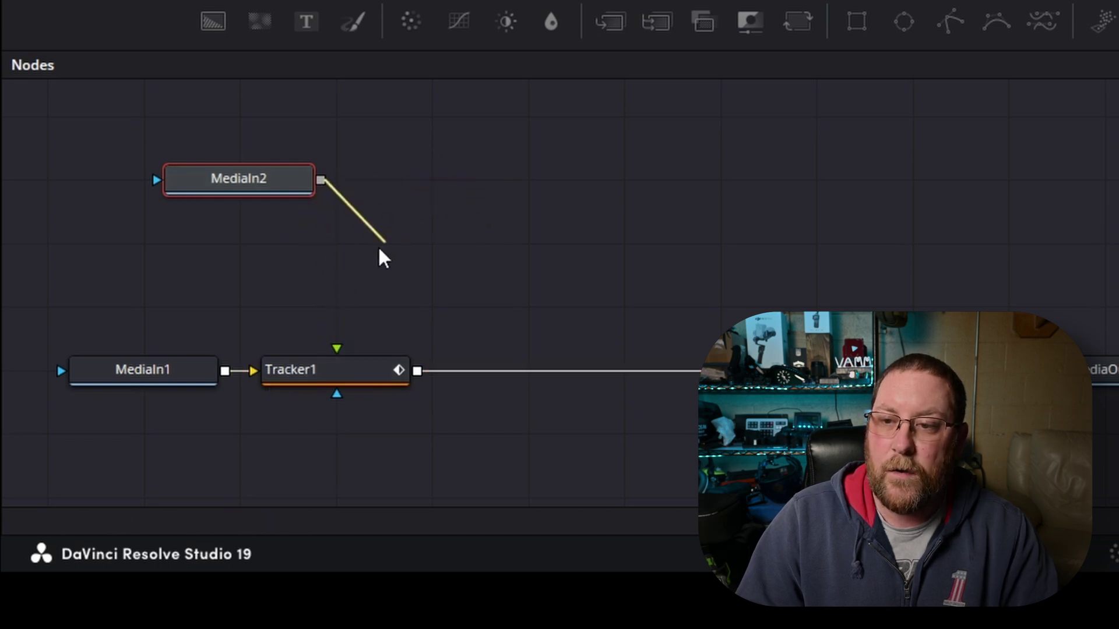
{"action": "left_click_drag", "start_coordinate": [379, 249], "coordinate": [336, 351]}
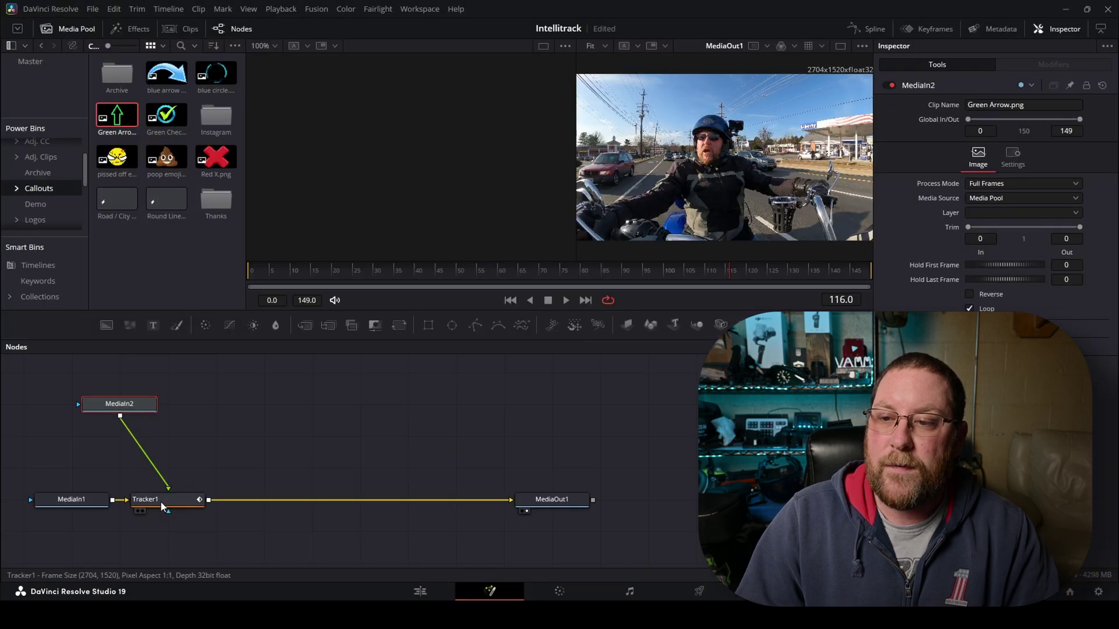
{"action": "left_click", "coordinate": [162, 504]}
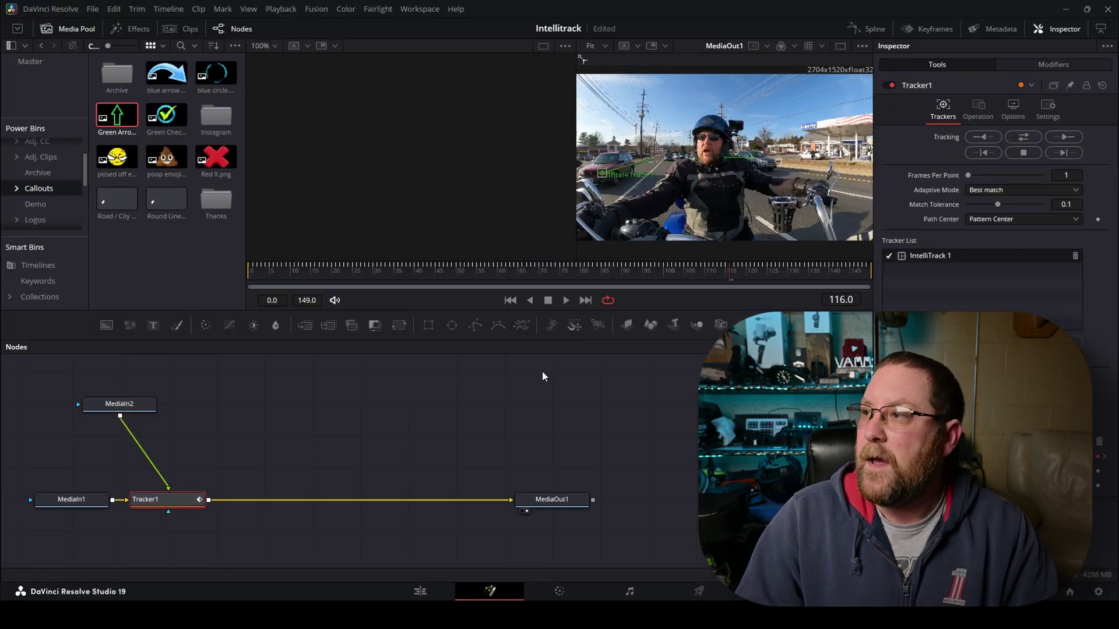
Set Tracker1's Operation to Match Move on its Operation tab
{"action": "left_click", "coordinate": [979, 111]}
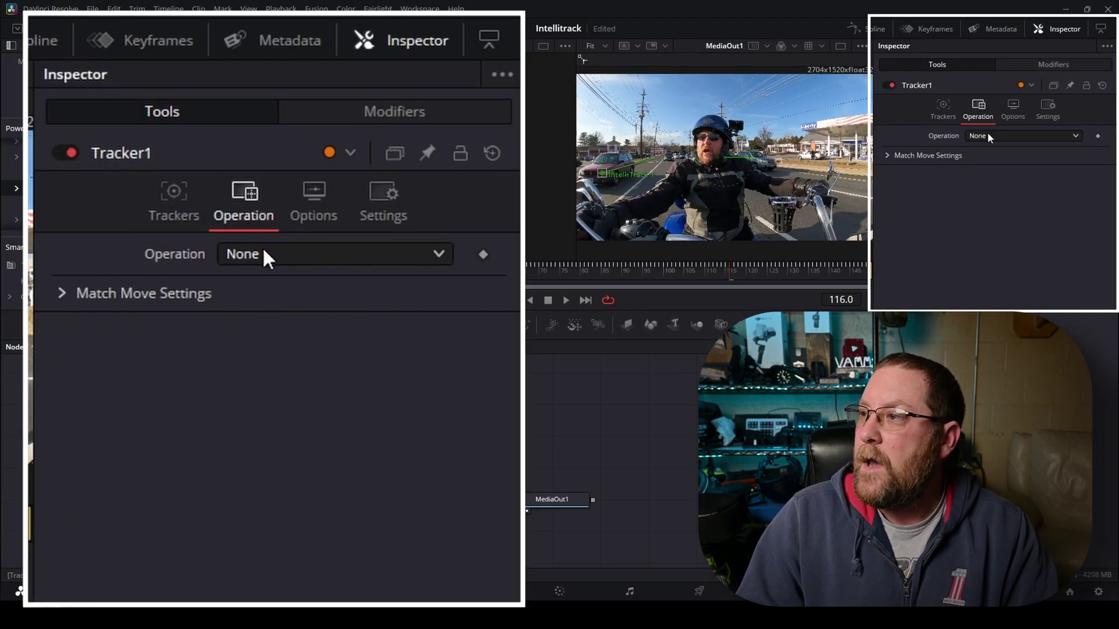
{"action": "left_click", "coordinate": [989, 135]}
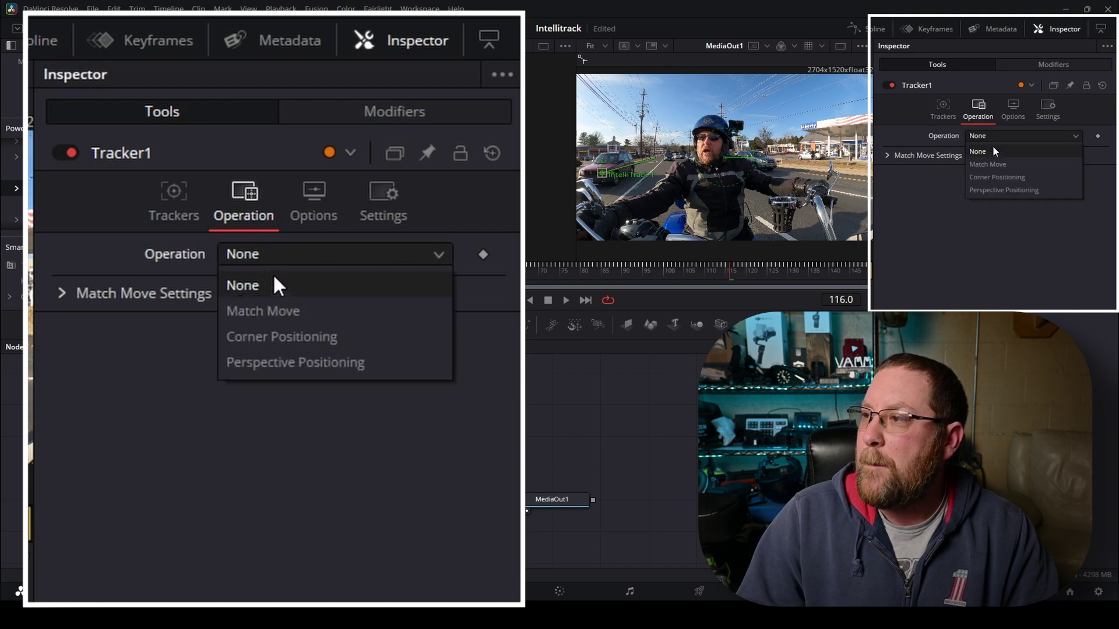
{"action": "left_click", "coordinate": [1022, 164]}
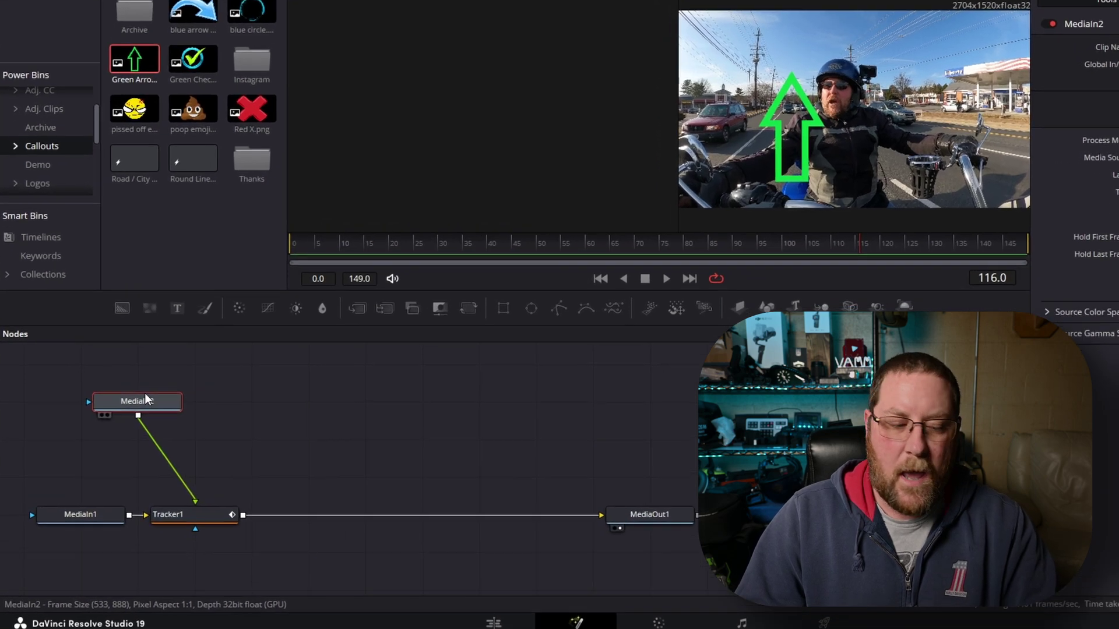
Rename MediaIn2 to Green_Arrow, shift it left, and view it in the left viewer
{"action": "key", "text": "F2"}
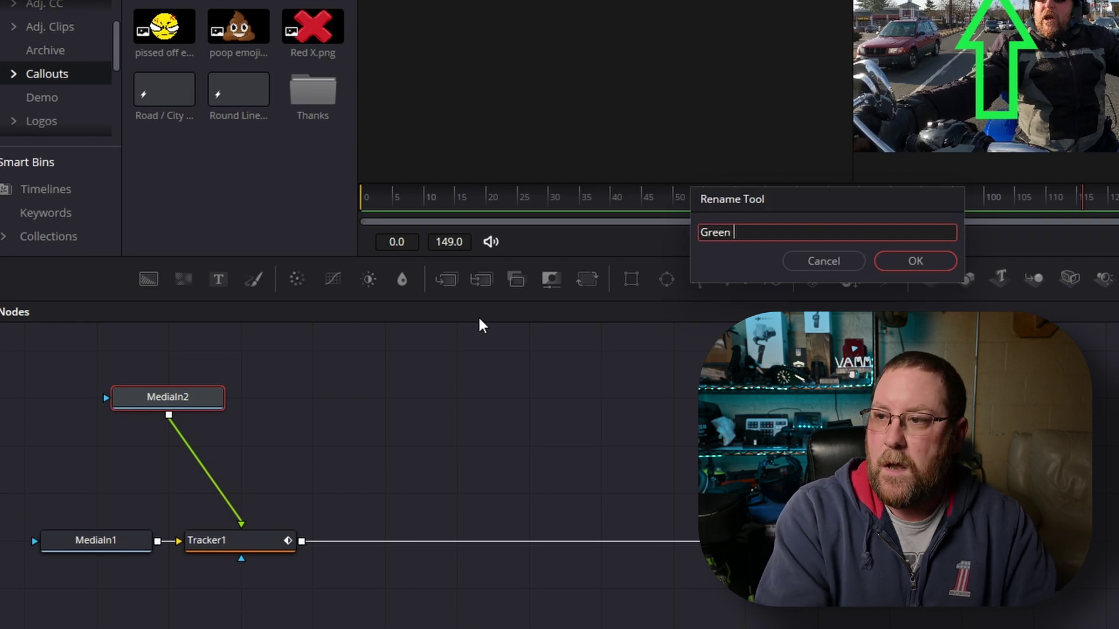
{"action": "key", "text": "Return"}
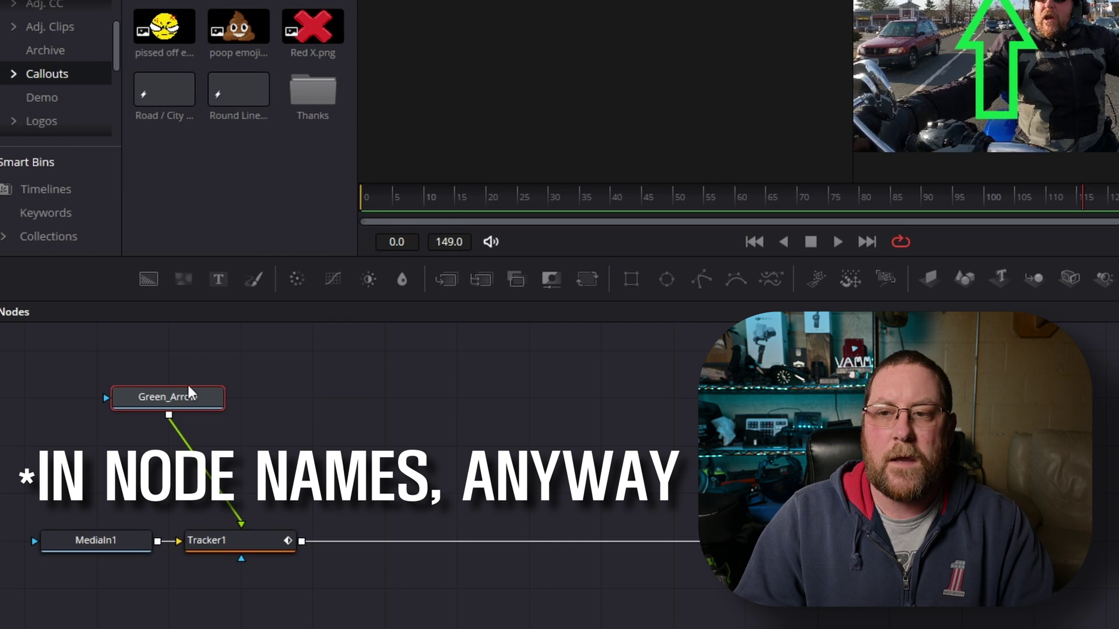
{"action": "left_click_drag", "start_coordinate": [188, 399], "coordinate": [144, 408]}
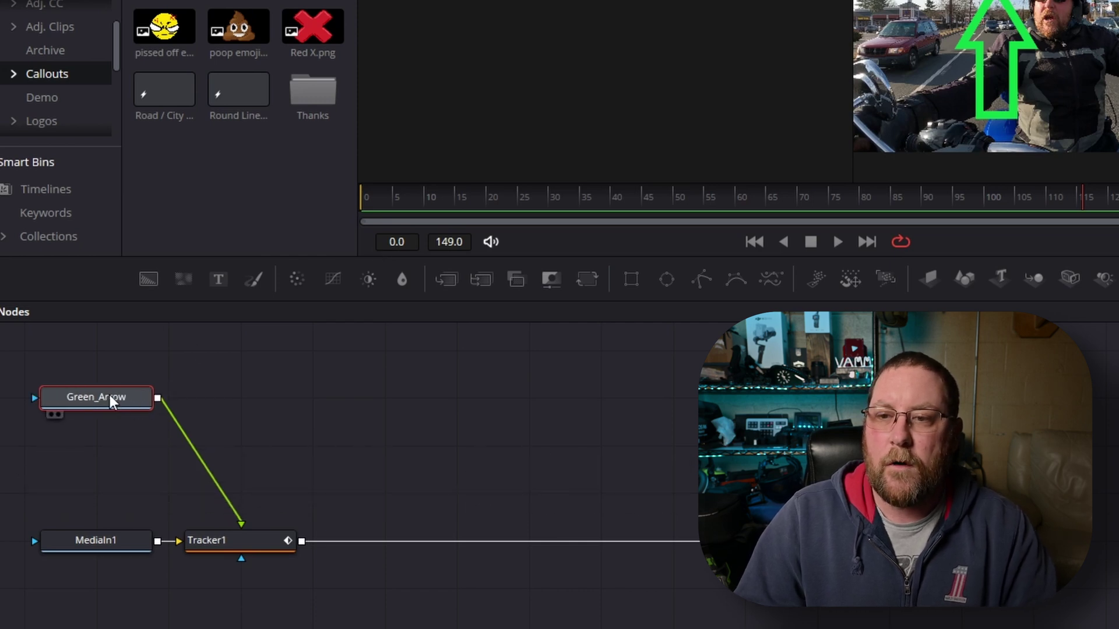
{"action": "key", "text": "1"}
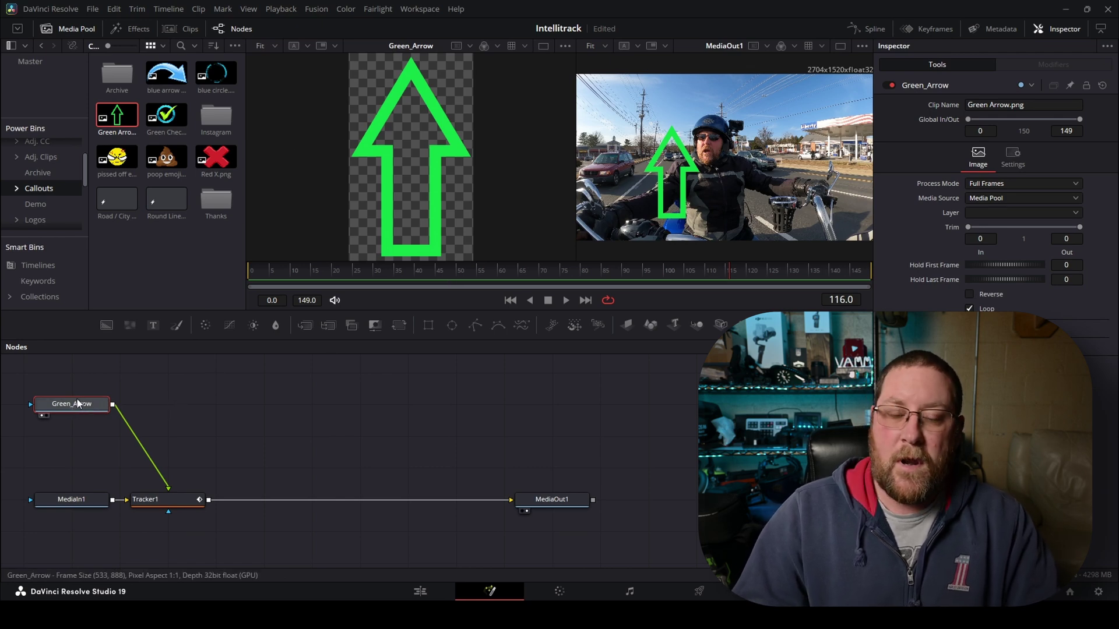
{"action": "key", "text": "shift+space"}
{"action": "type", "text": "Tracker"}
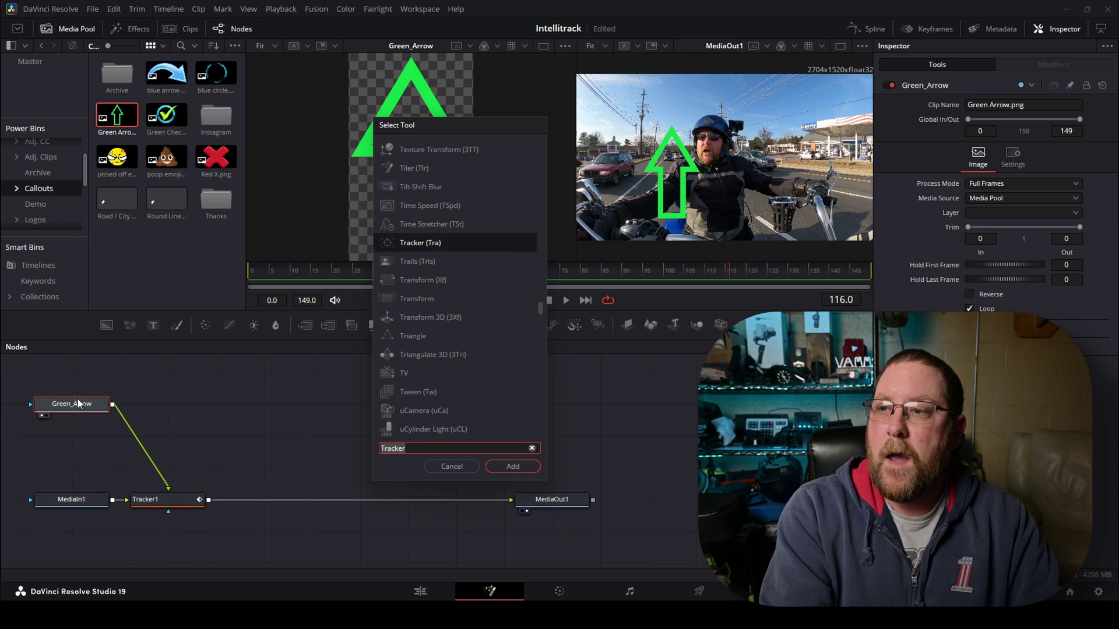
{"action": "type", "text": "drop"}
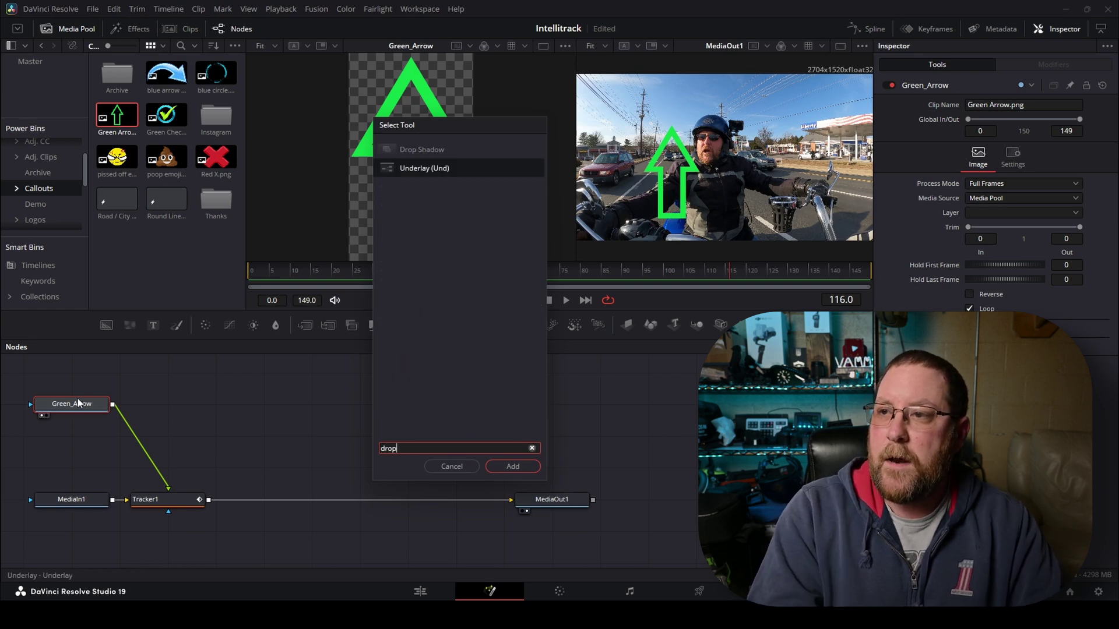
Insert a DropShadow1 node between Green_Arrow and Tracker1
{"action": "key", "text": "Up"}
{"action": "key", "text": "Return"}
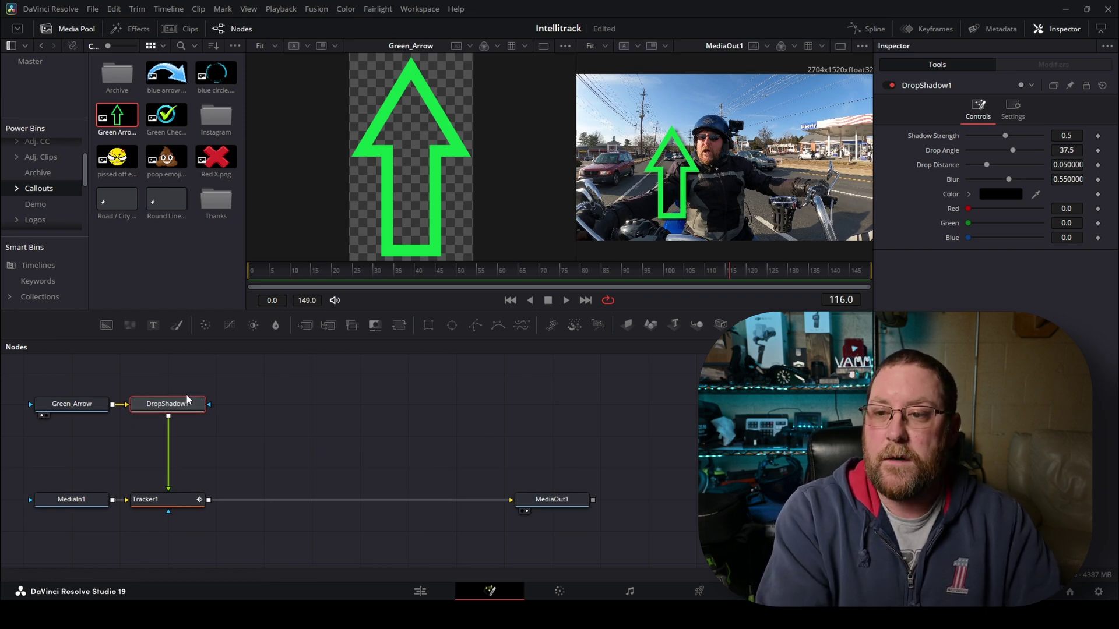
{"action": "key", "text": "shift+space"}
{"action": "type", "text": "trans"}
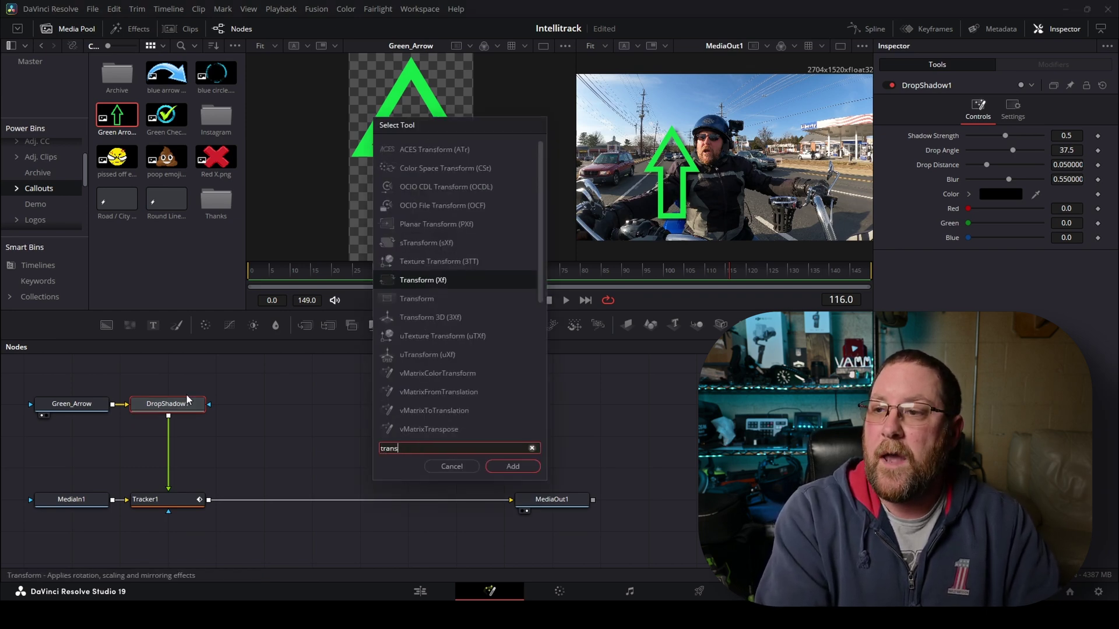
Add Transform1 after DropShadow1 with angle 140 and size 0.576, centered up-left above the car
{"action": "left_click", "coordinate": [503, 467]}
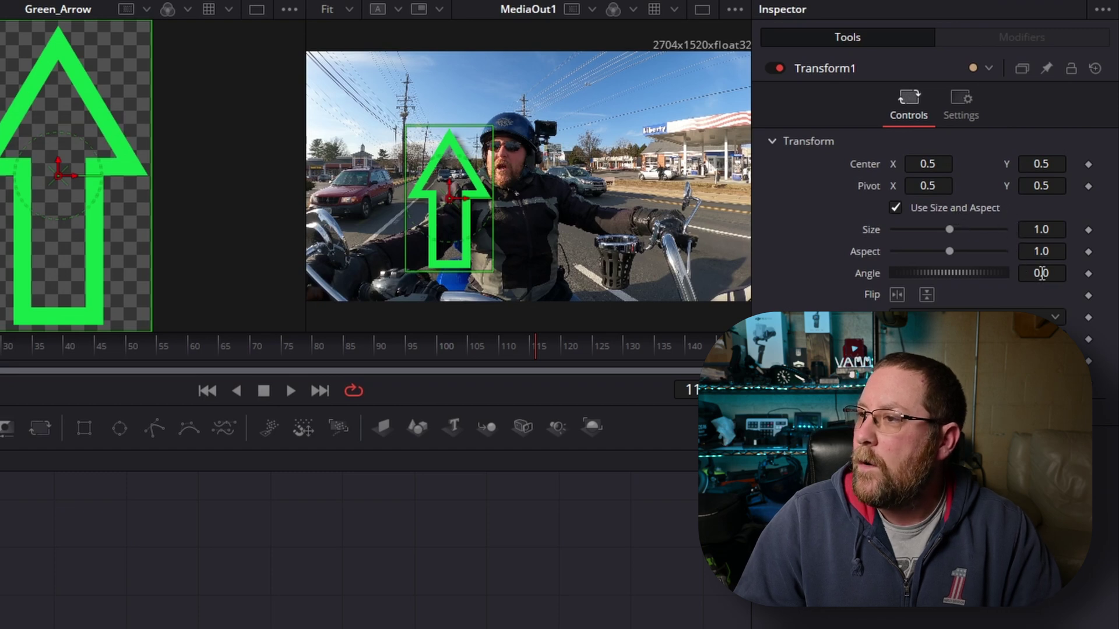
{"action": "left_click_drag", "start_coordinate": [1042, 273], "coordinate": [1089, 273]}
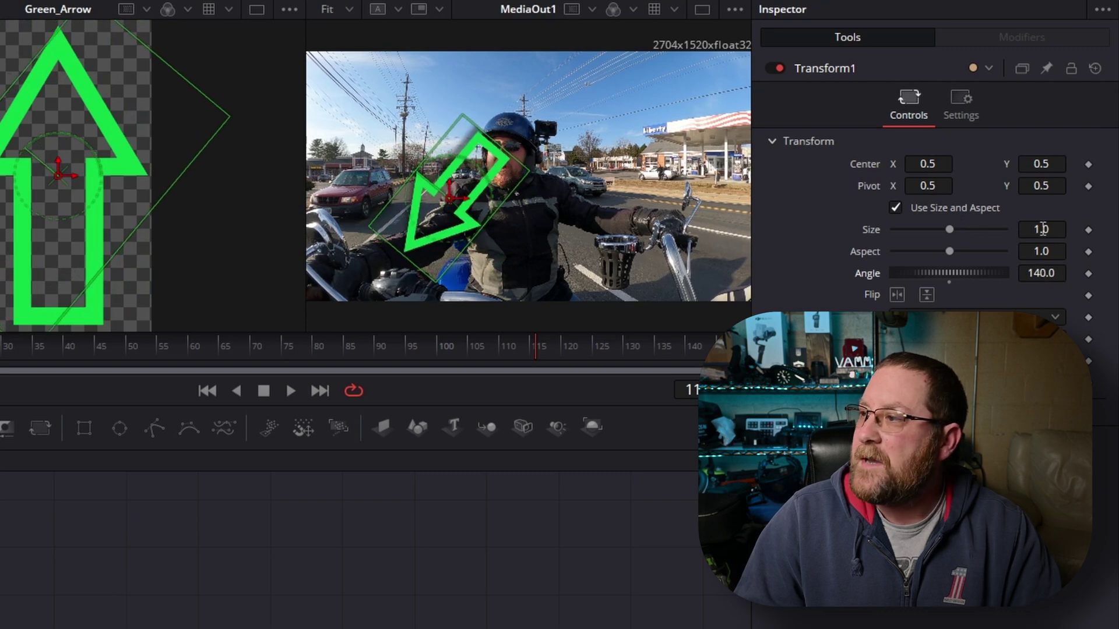
{"action": "left_click_drag", "start_coordinate": [1043, 229], "coordinate": [747, 207]}
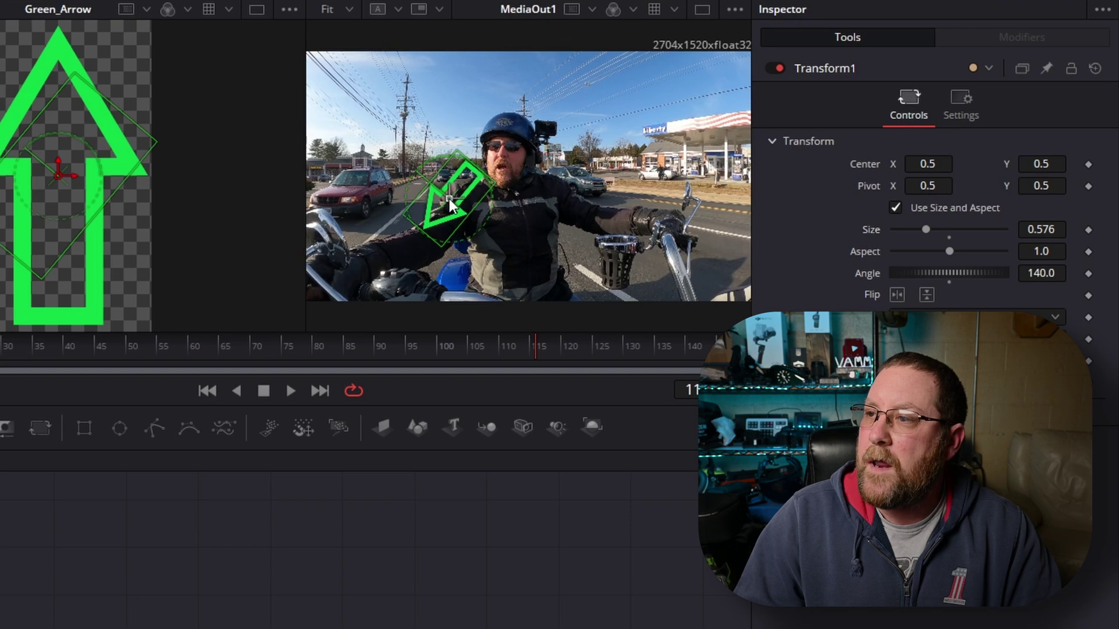
{"action": "left_click_drag", "start_coordinate": [449, 198], "coordinate": [407, 132]}
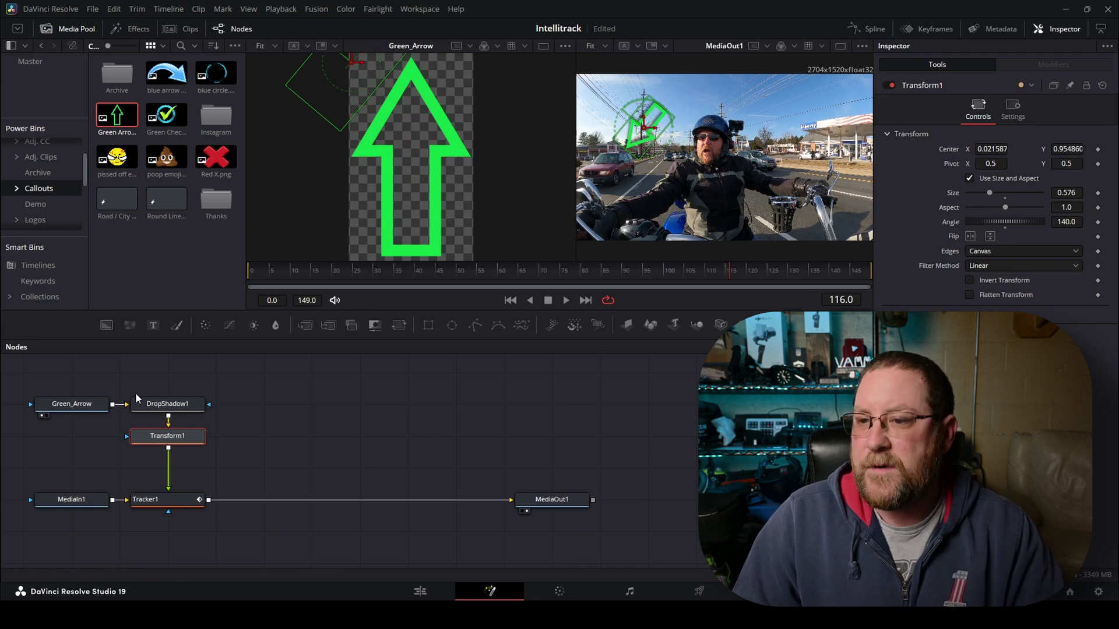
Set DropShadow1's drop angle to 108.4 to redirect the arrow's shadow
{"action": "left_click", "coordinate": [168, 404]}
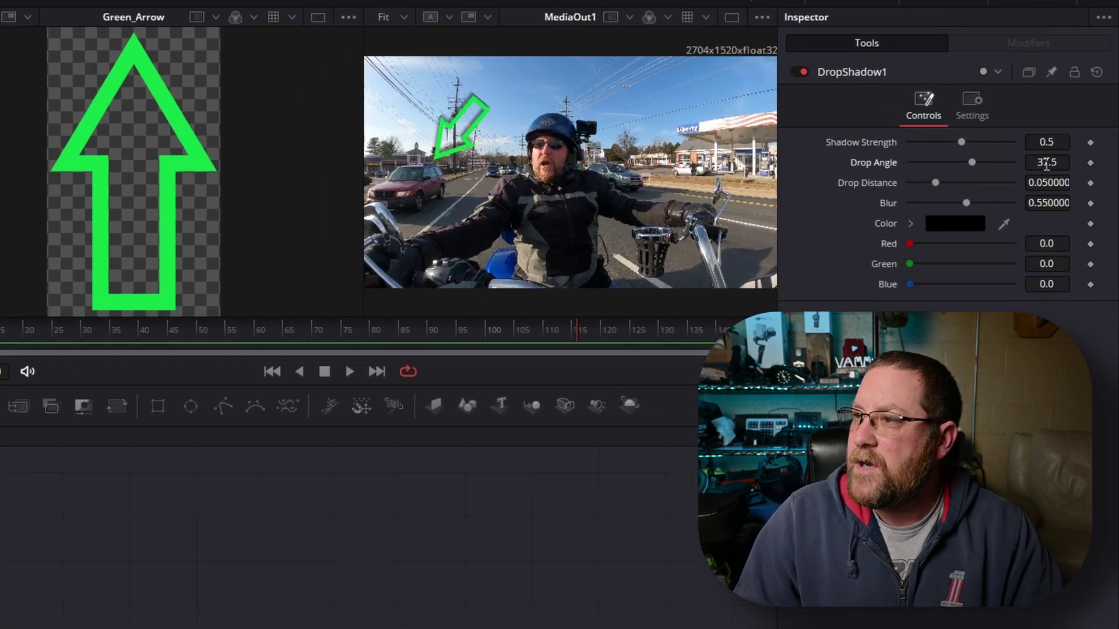
{"action": "left_click_drag", "start_coordinate": [1066, 150], "coordinate": [1072, 150]}
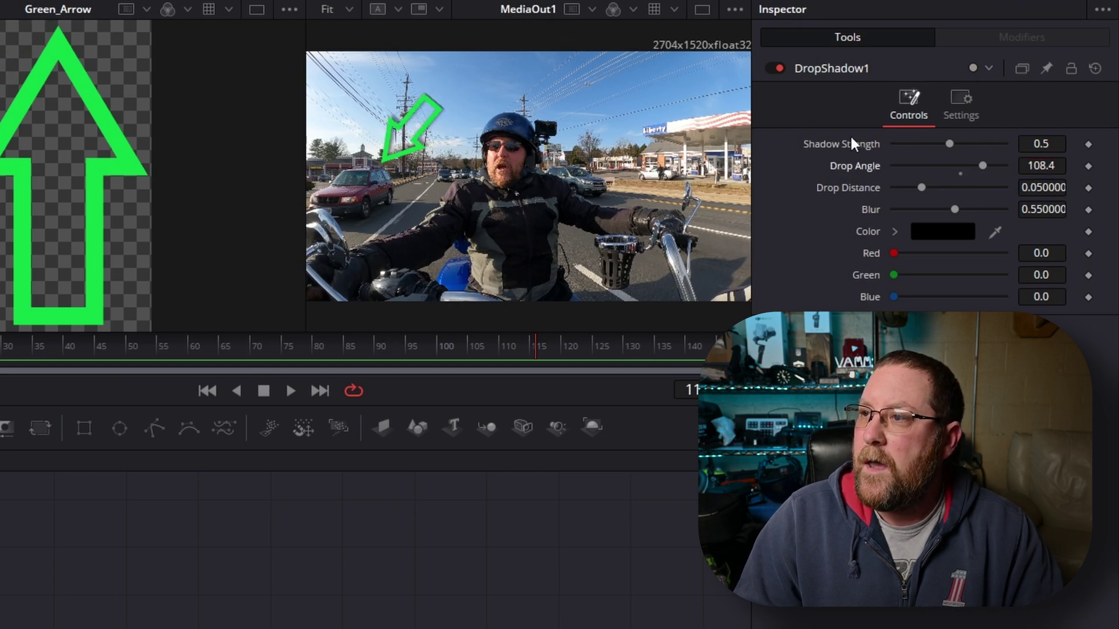
{"action": "scroll", "coordinate": [443, 110], "scroll_direction": "up", "scroll_amount": 5}
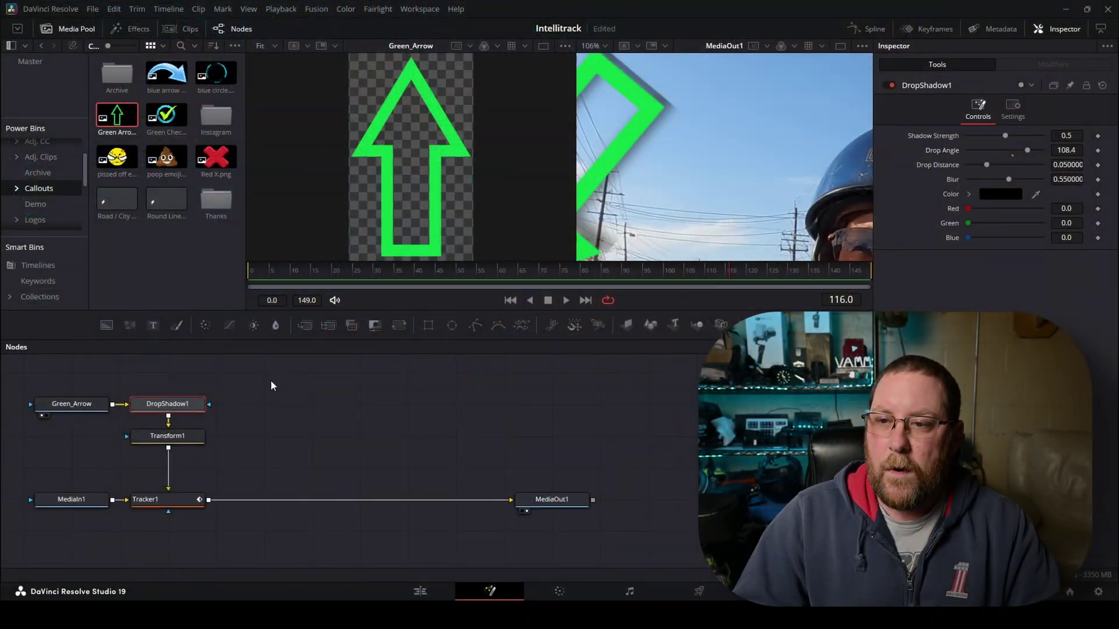
Shift the shadow nodes right, insert Transform2 after Green_Arrow, and scale the arrow to 0.8
{"action": "left_click_drag", "start_coordinate": [273, 380], "coordinate": [173, 452]}
{"action": "left_click_drag", "start_coordinate": [174, 406], "coordinate": [317, 406]}
{"action": "left_click", "coordinate": [82, 406]}
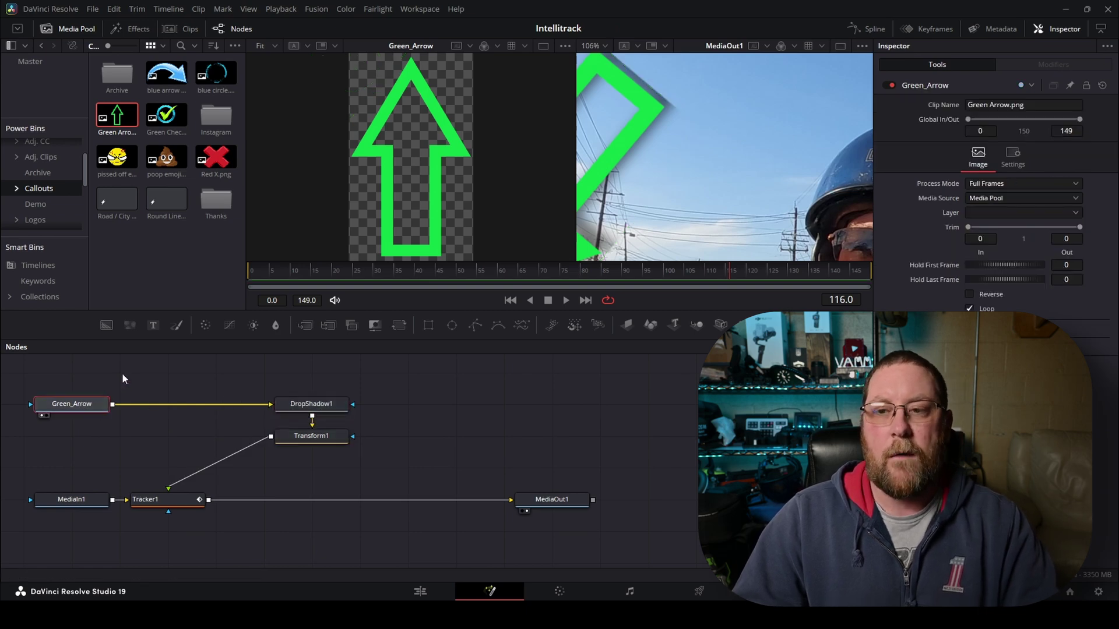
{"action": "key", "text": "shift+space"}
{"action": "type", "text": "trans"}
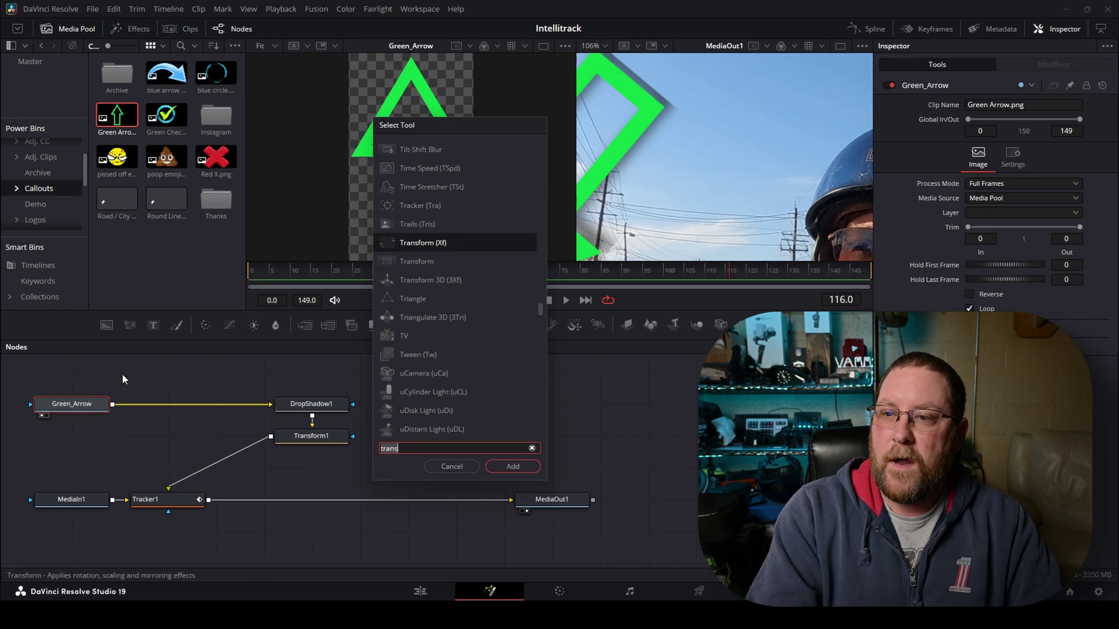
{"action": "key", "text": "Return"}
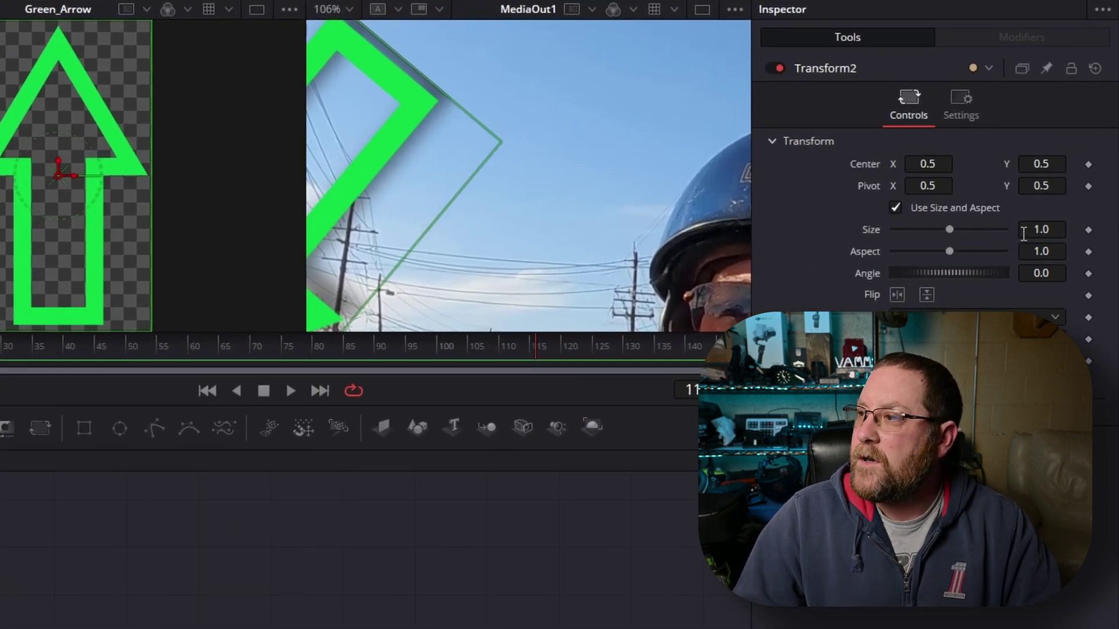
{"action": "key", "text": "BackSpace"}
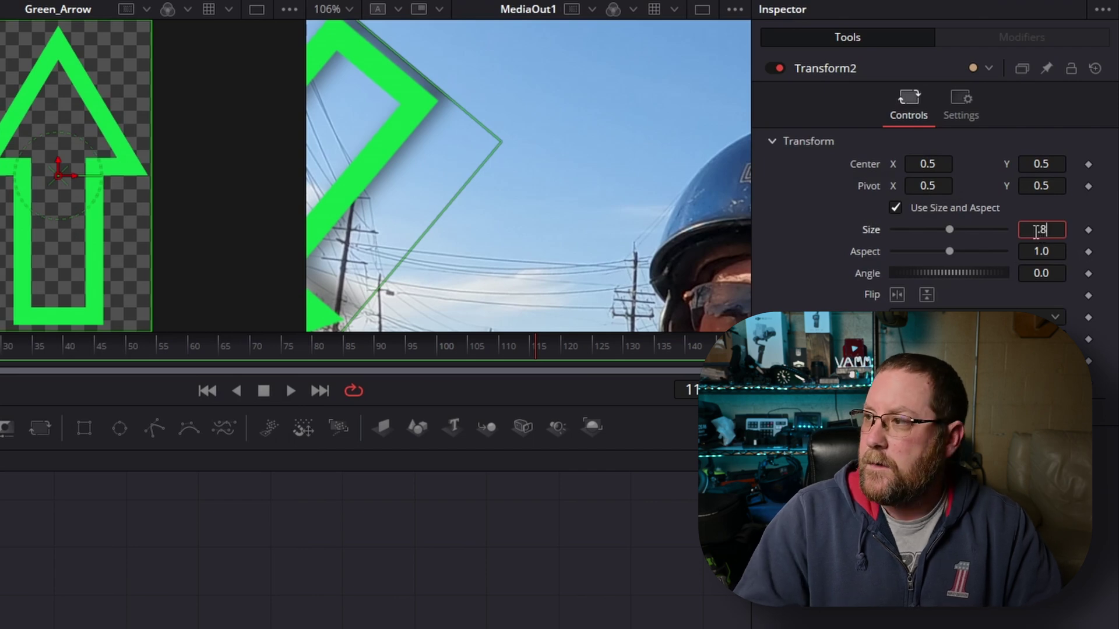
{"action": "type", "text": "0.8"}
{"action": "key", "text": "Tab"}
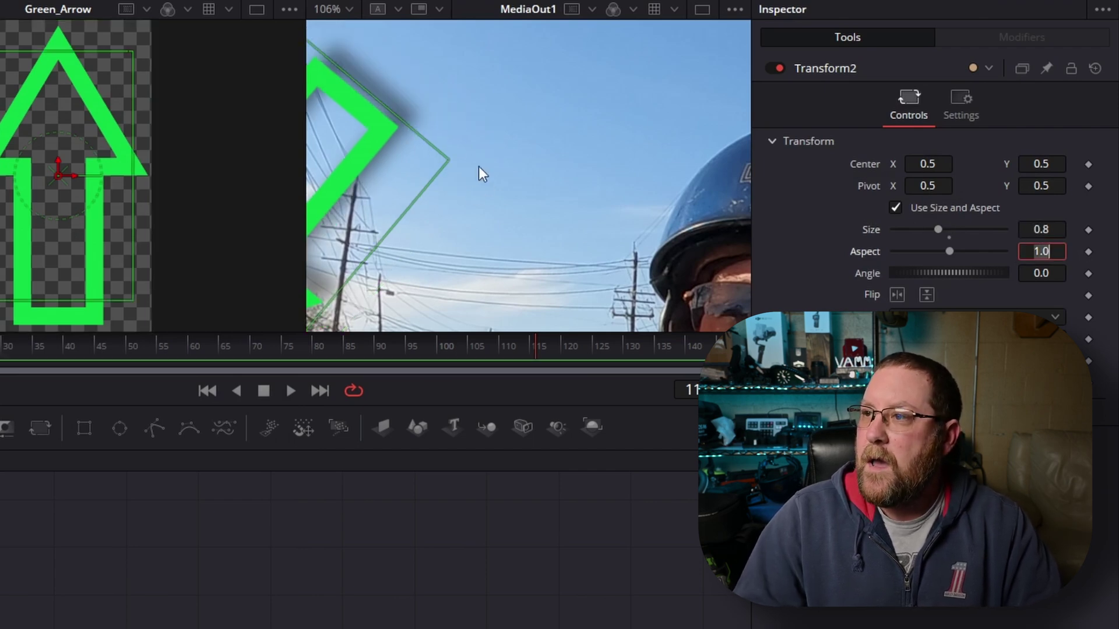
Set DropShadow1's drop angle to 180
{"action": "scroll", "coordinate": [387, 111], "scroll_direction": "up", "scroll_amount": 2}
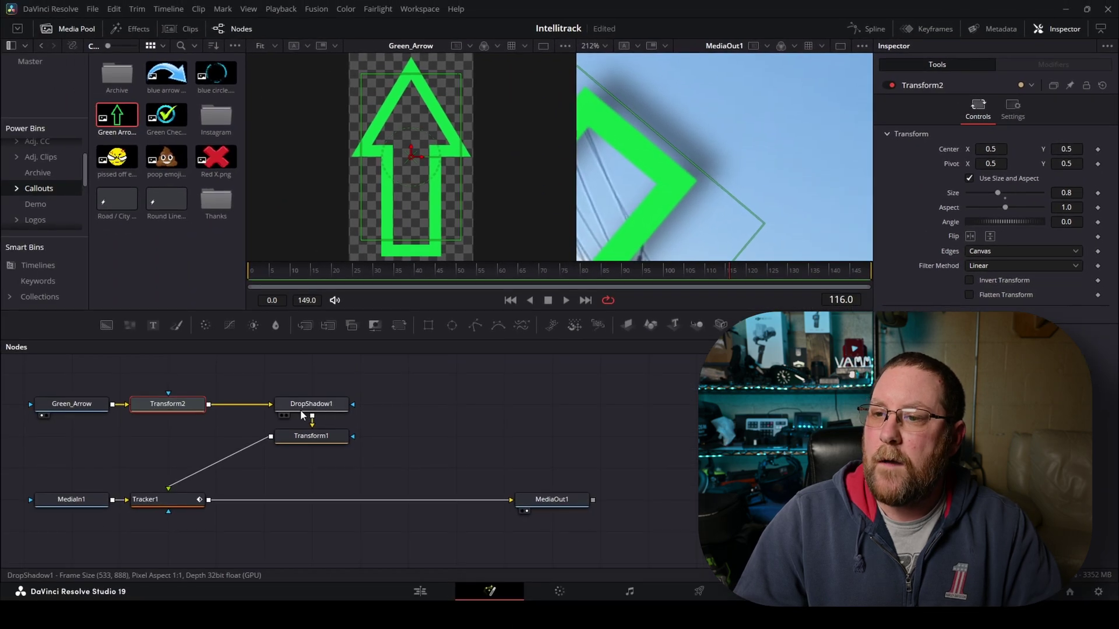
{"action": "left_click", "coordinate": [233, 439]}
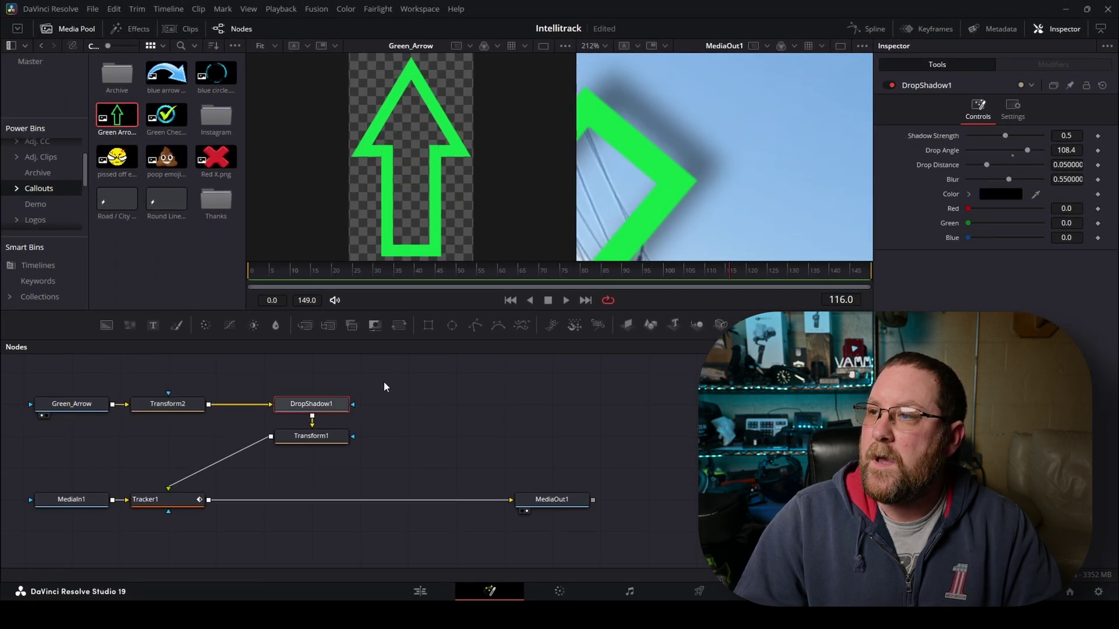
{"action": "double_click", "coordinate": [1069, 152]}
{"action": "type", "text": "180"}
{"action": "key", "text": "Return"}
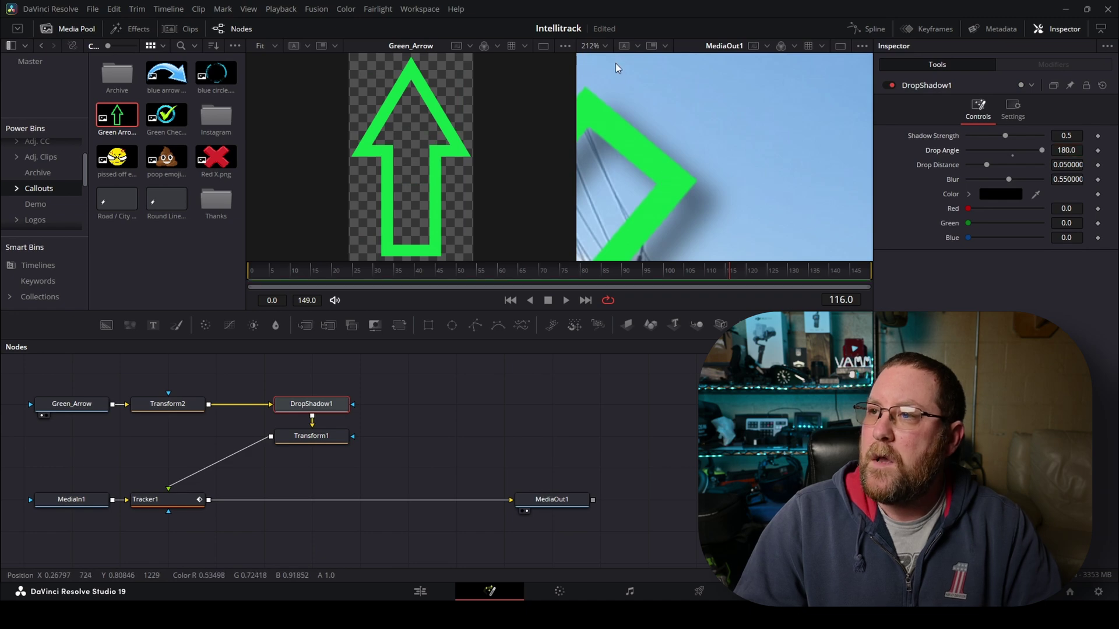
Fit the output viewer to the whole frame and scrub the clip to check the arrow
{"action": "left_click", "coordinate": [606, 46]}
{"action": "left_click", "coordinate": [597, 59]}
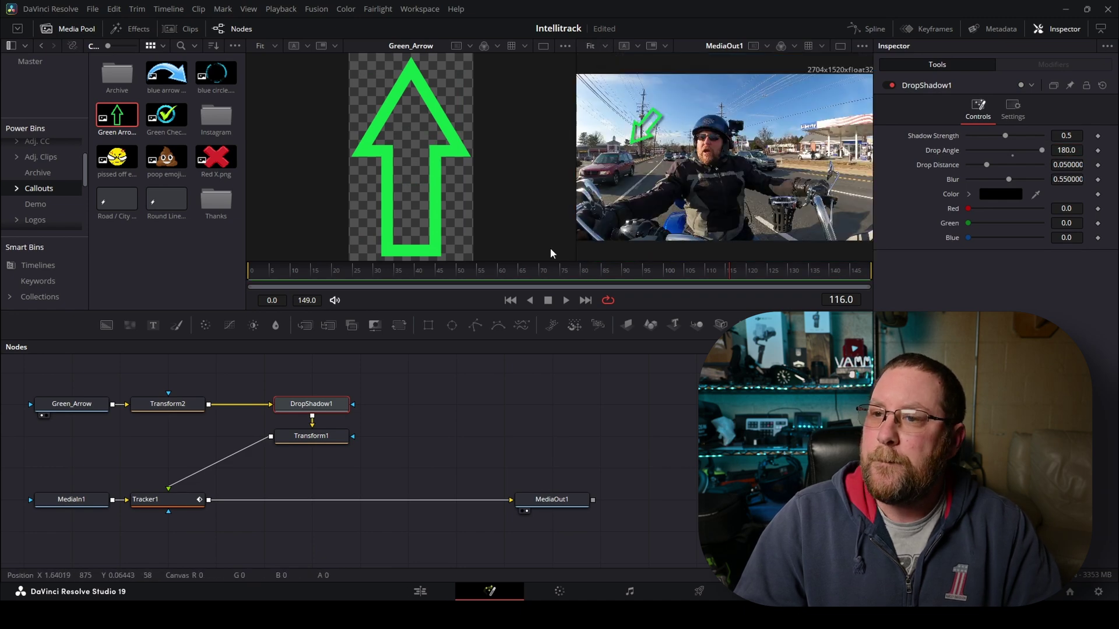
{"action": "left_click_drag", "start_coordinate": [270, 274], "coordinate": [237, 278]}
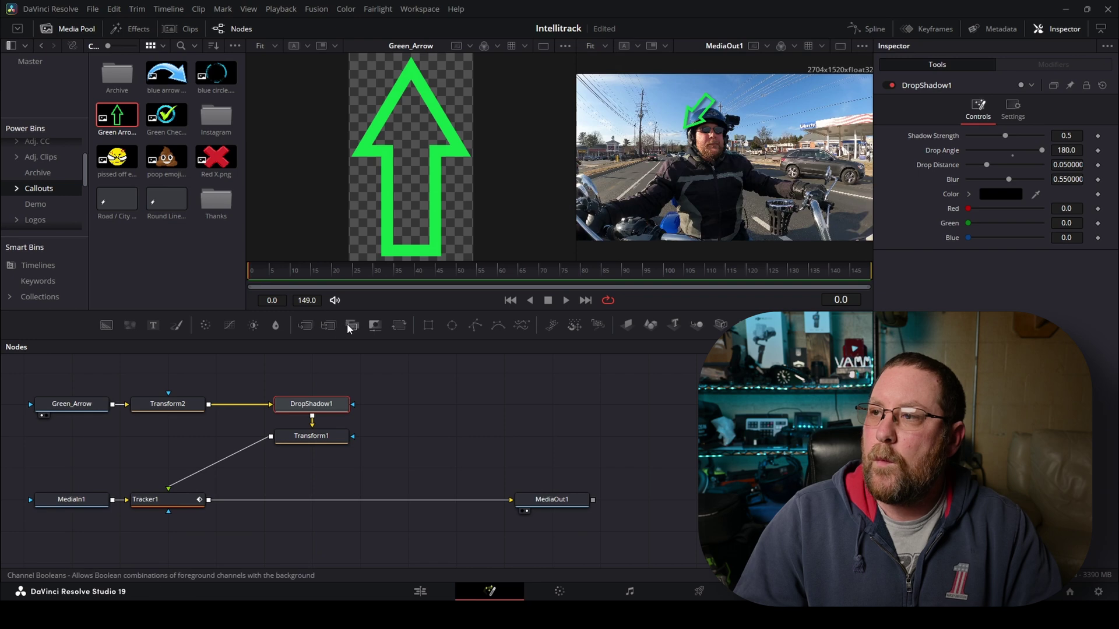
{"action": "left_click_drag", "start_coordinate": [289, 280], "coordinate": [207, 274]}
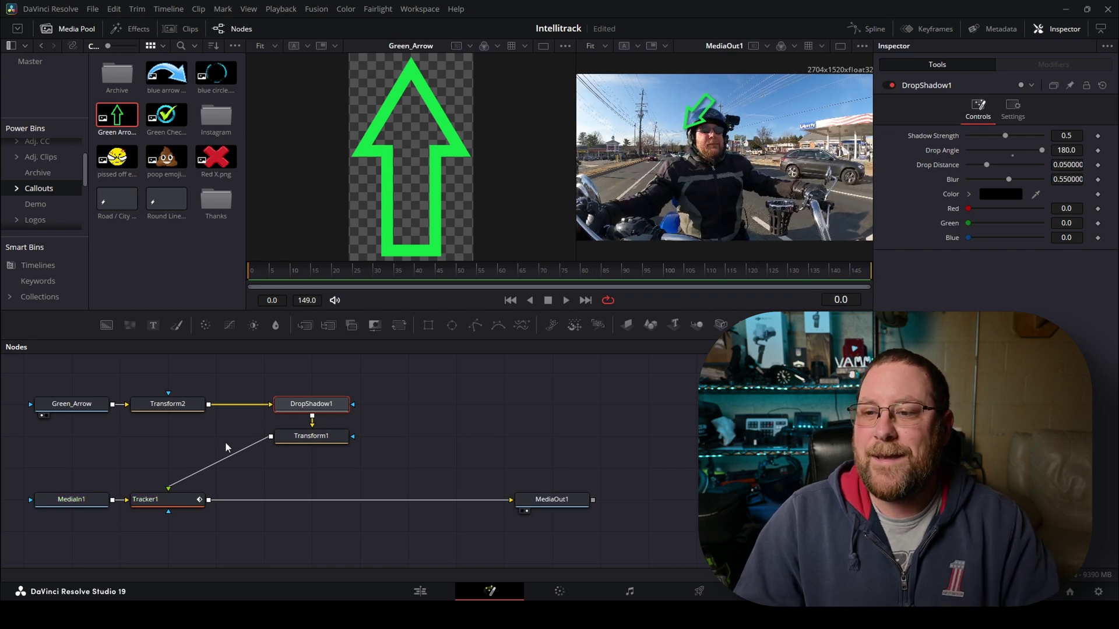
Drag Transform1's center left and down beside the rider's head, then review frames 10 to 93
{"action": "left_click", "coordinate": [305, 440]}
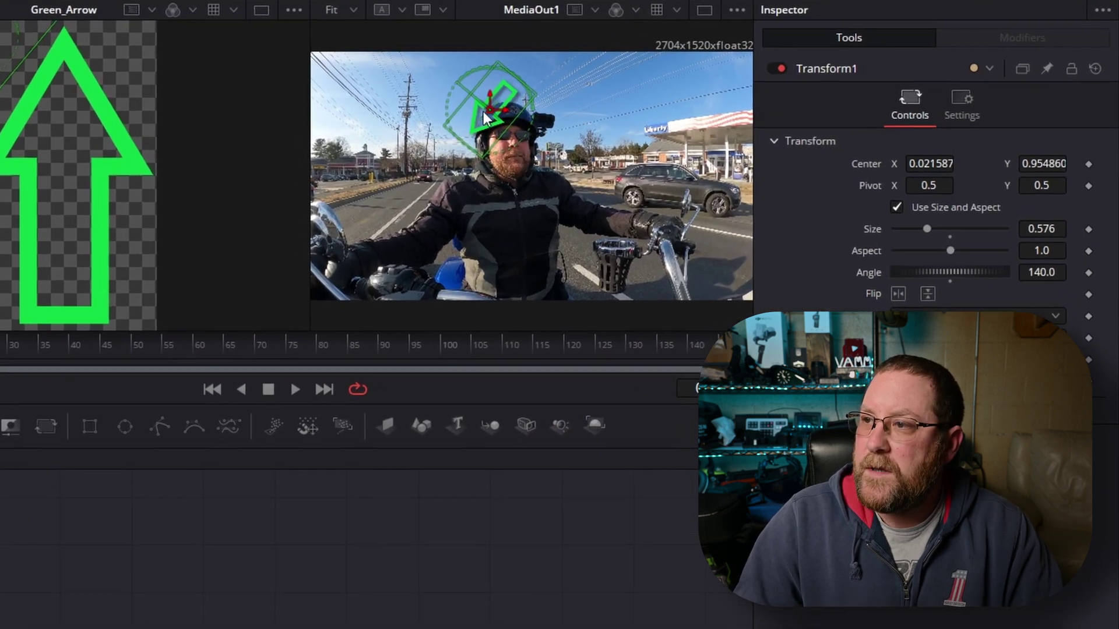
{"action": "left_click_drag", "start_coordinate": [489, 117], "coordinate": [446, 150]}
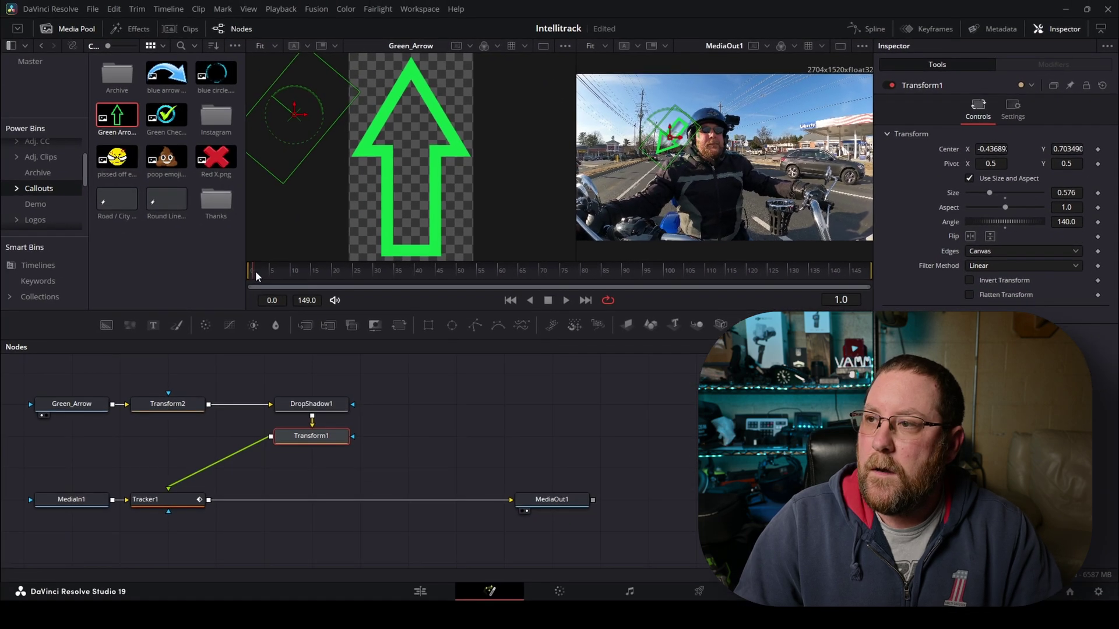
{"action": "left_click", "coordinate": [293, 268]}
{"action": "left_click_drag", "start_coordinate": [293, 268], "coordinate": [244, 275]}
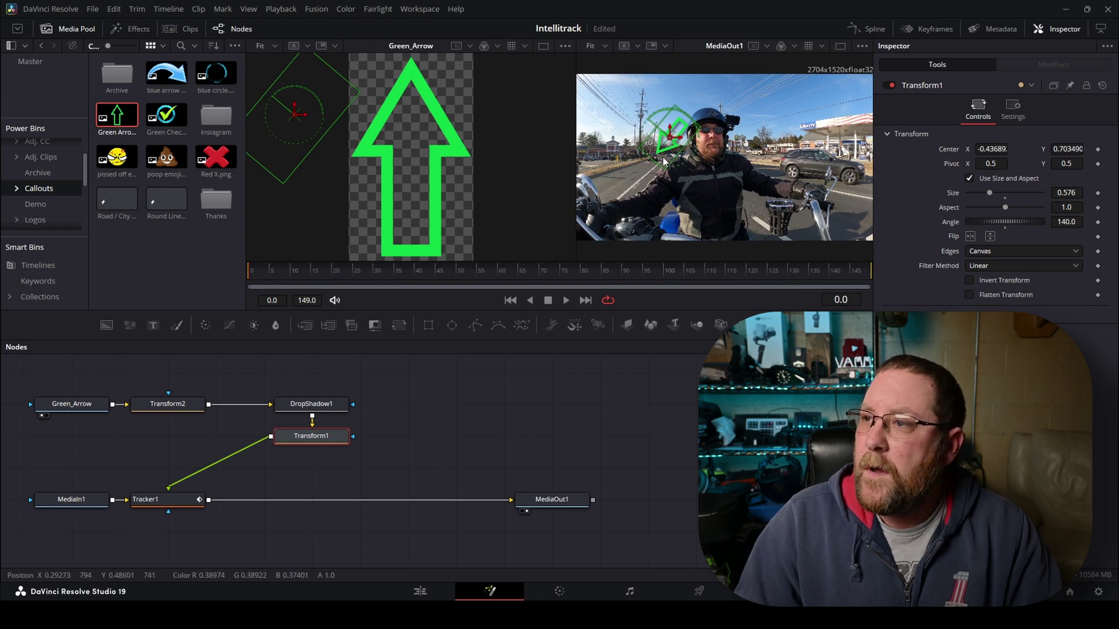
Raise the arrow, rotate it to point down, and keyframe Transform1's center
{"action": "left_click_drag", "start_coordinate": [672, 140], "coordinate": [671, 127]}
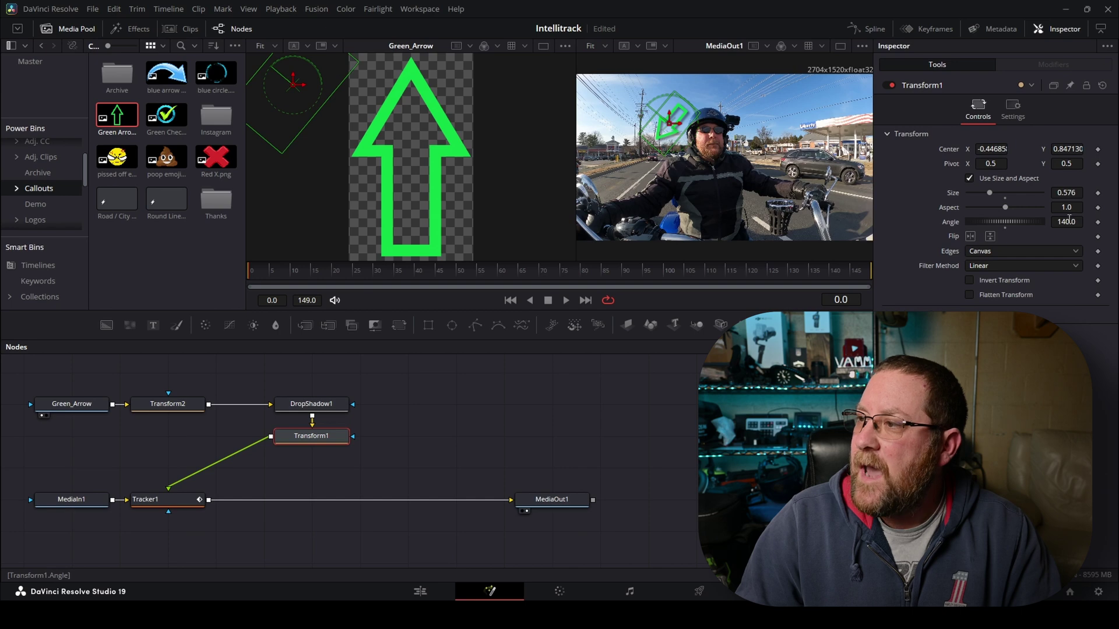
{"action": "mouse_move", "coordinate": [647, 111]}
{"action": "left_mouse_down"}
{"action": "mouse_move", "coordinate": [647, 134]}
{"action": "mouse_move", "coordinate": [662, 126]}
{"action": "mouse_move", "coordinate": [651, 130]}
{"action": "left_mouse_up"}
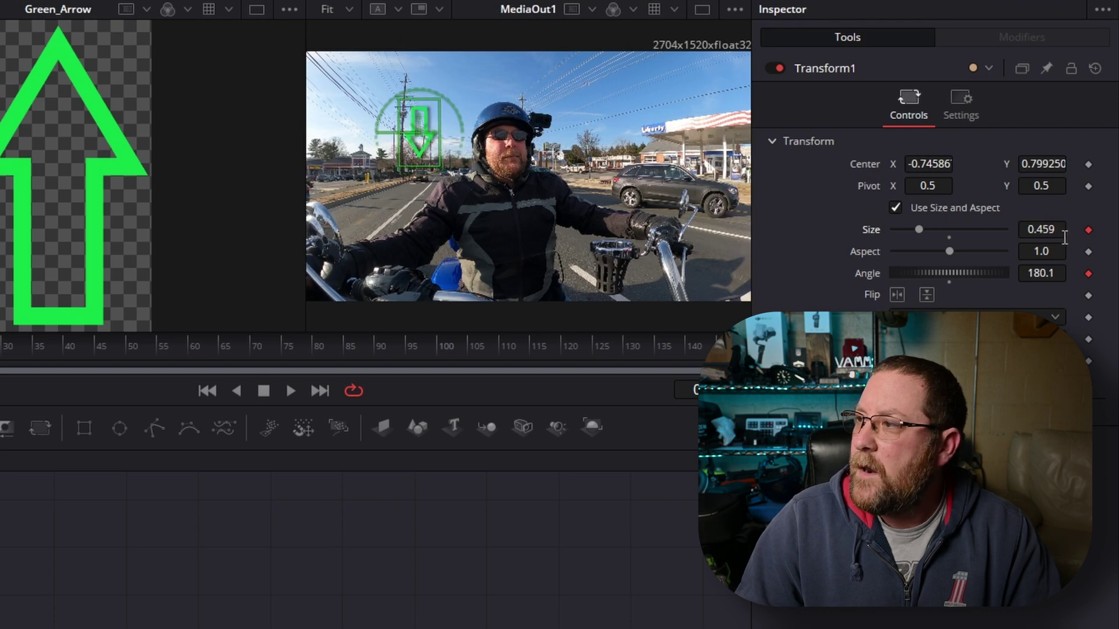
{"action": "left_click", "coordinate": [1088, 164]}
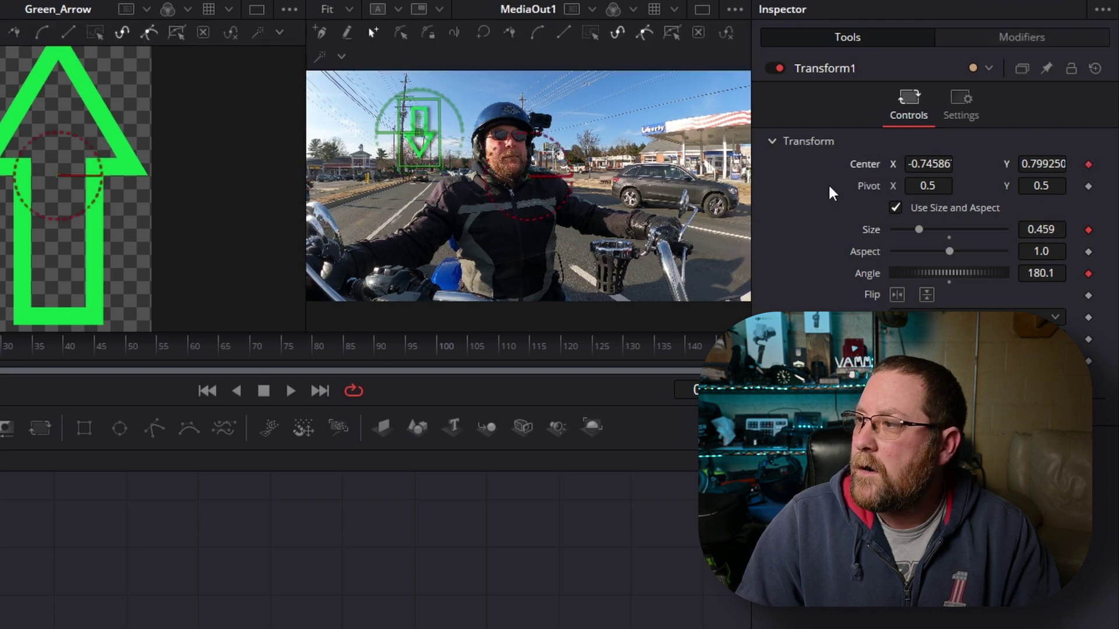
{"action": "left_click_drag", "start_coordinate": [1041, 163], "coordinate": [1032, 163]}
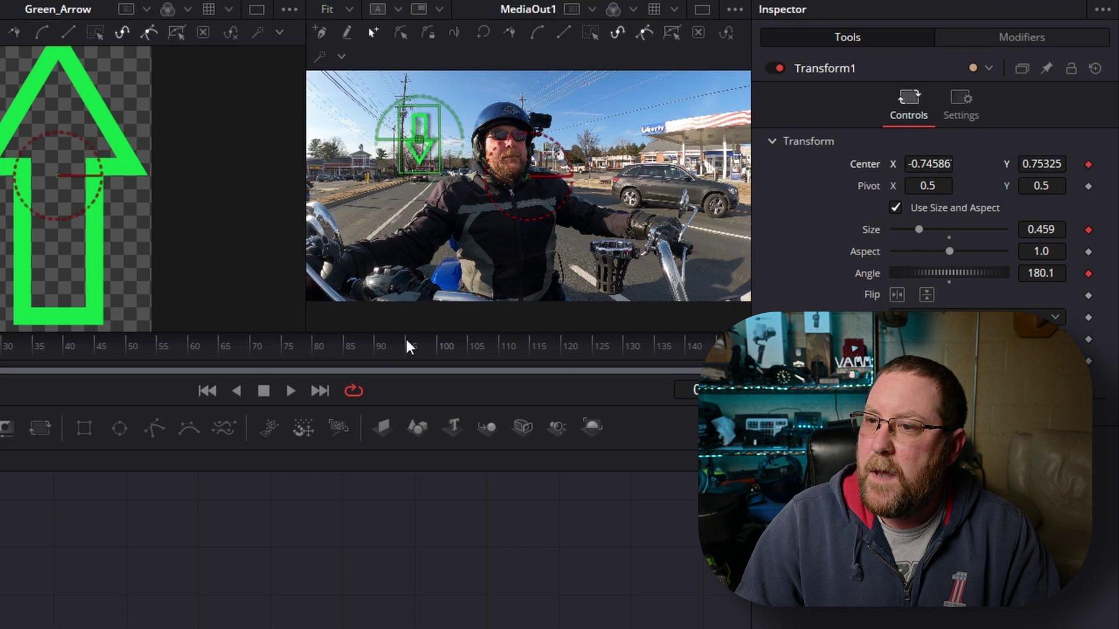
Around frame 140, set the arrow's size to 0.7, angle about 160, and move it above the car
{"action": "left_click_drag", "start_coordinate": [113, 348], "coordinate": [714, 360]}
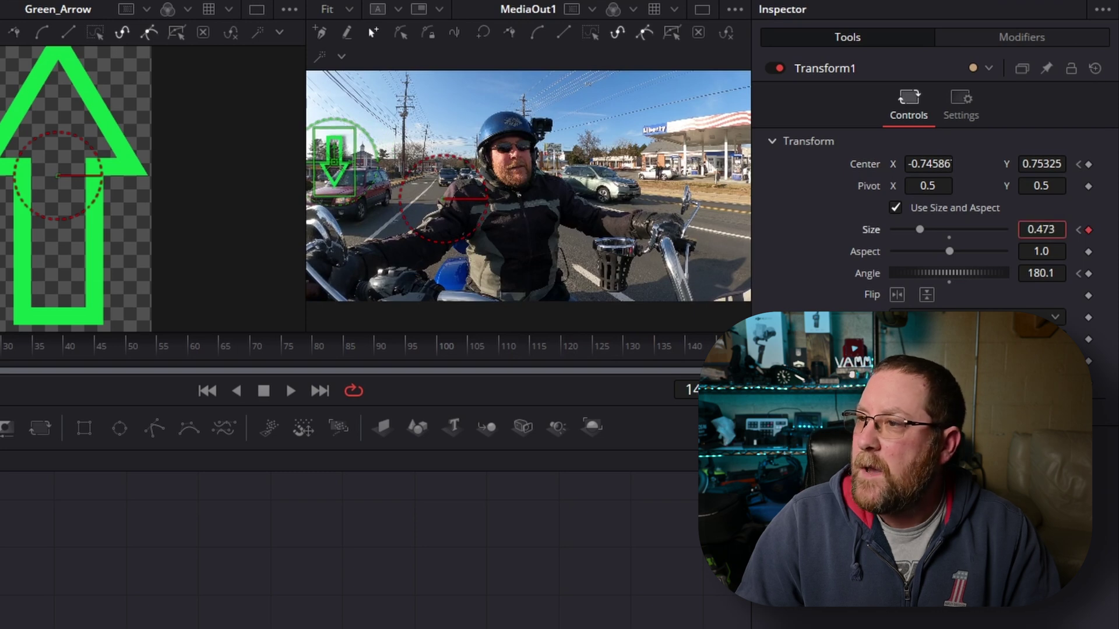
{"action": "type", "text": "0.7"}
{"action": "key", "text": "Return"}
{"action": "left_click_drag", "start_coordinate": [1043, 267], "coordinate": [1019, 268]}
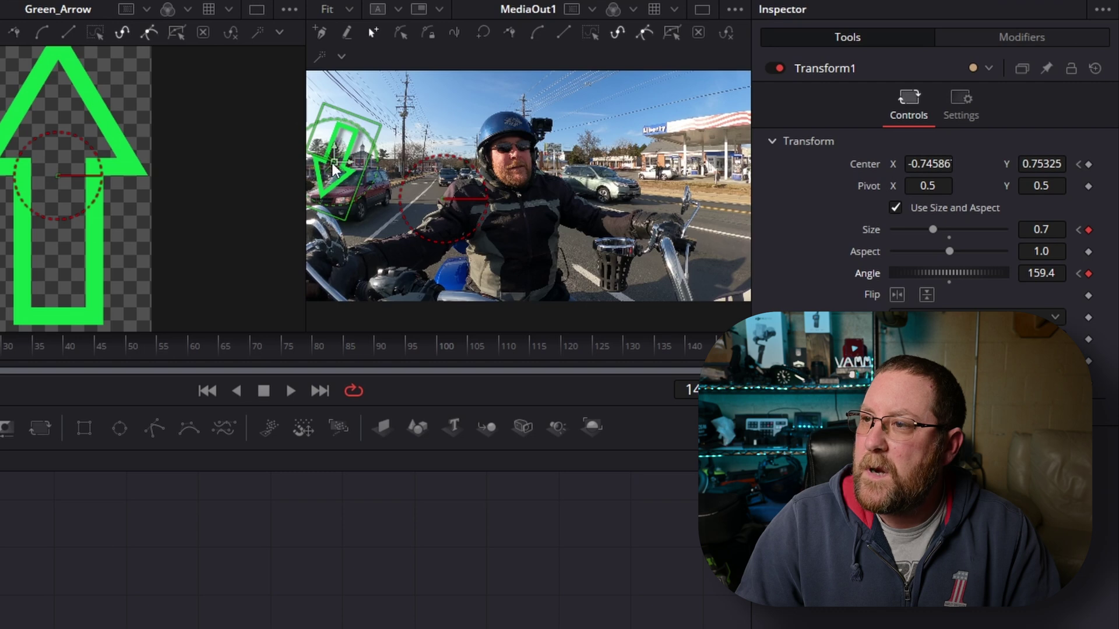
{"action": "left_click_drag", "start_coordinate": [334, 165], "coordinate": [395, 133]}
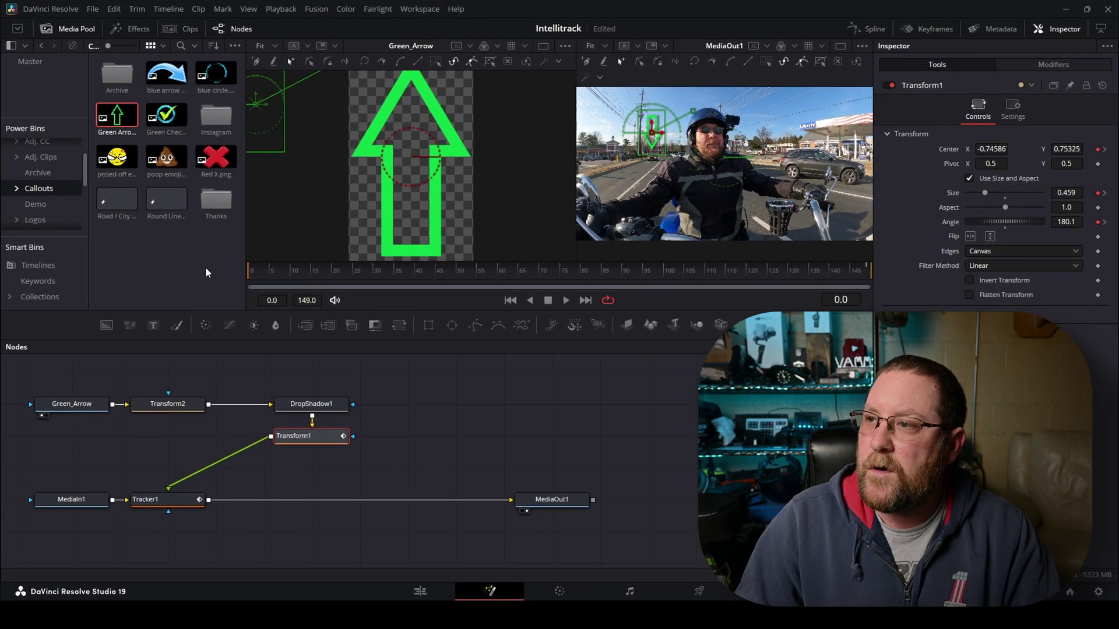
{"action": "left_click_drag", "start_coordinate": [261, 282], "coordinate": [204, 297]}
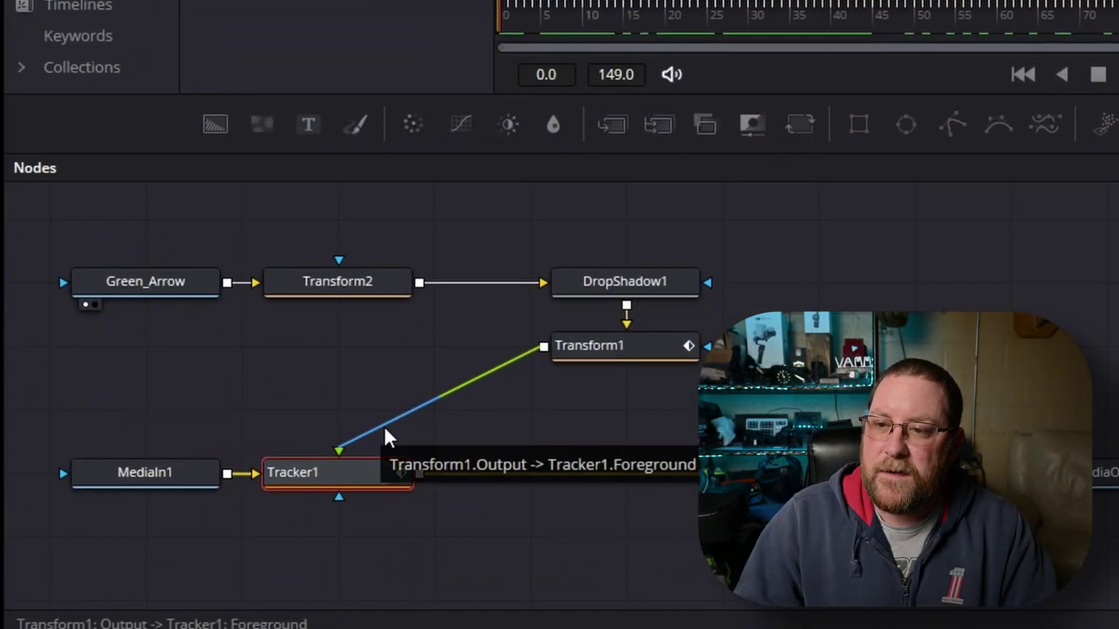
Disconnect Transform1 from Tracker1's foreground input
{"action": "left_click", "coordinate": [382, 427]}
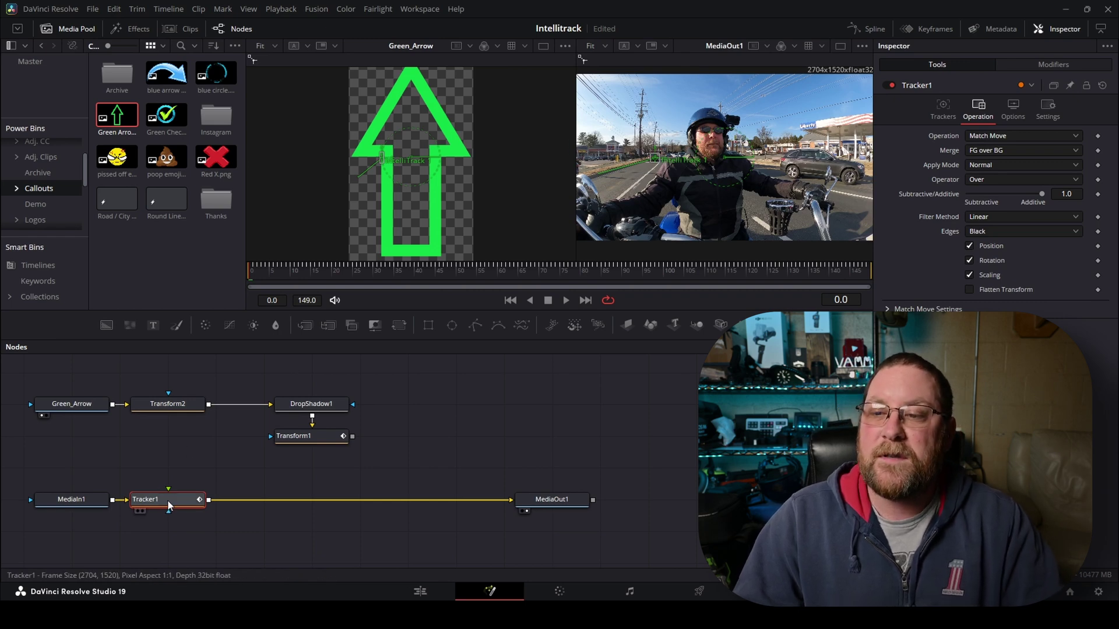
Add a Tracker node after Tracker1 using the tool search
{"action": "key", "text": "shift+space"}
{"action": "type", "text": "trans"}
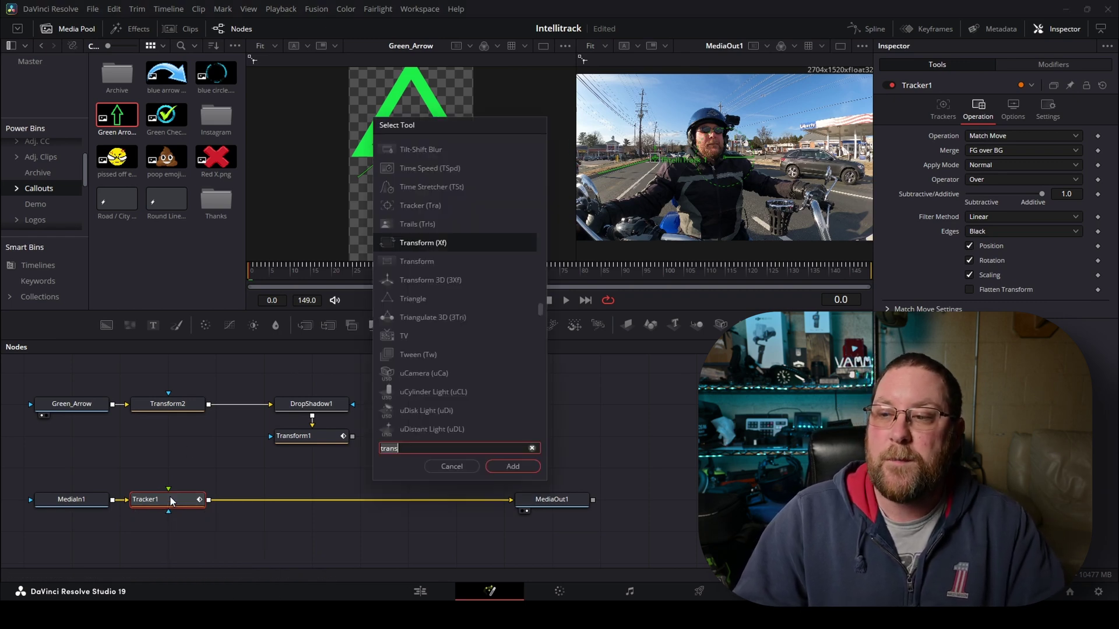
{"action": "key", "text": "BackSpace"}
{"action": "key", "text": "BackSpace"}
{"action": "type", "text": "ck"}
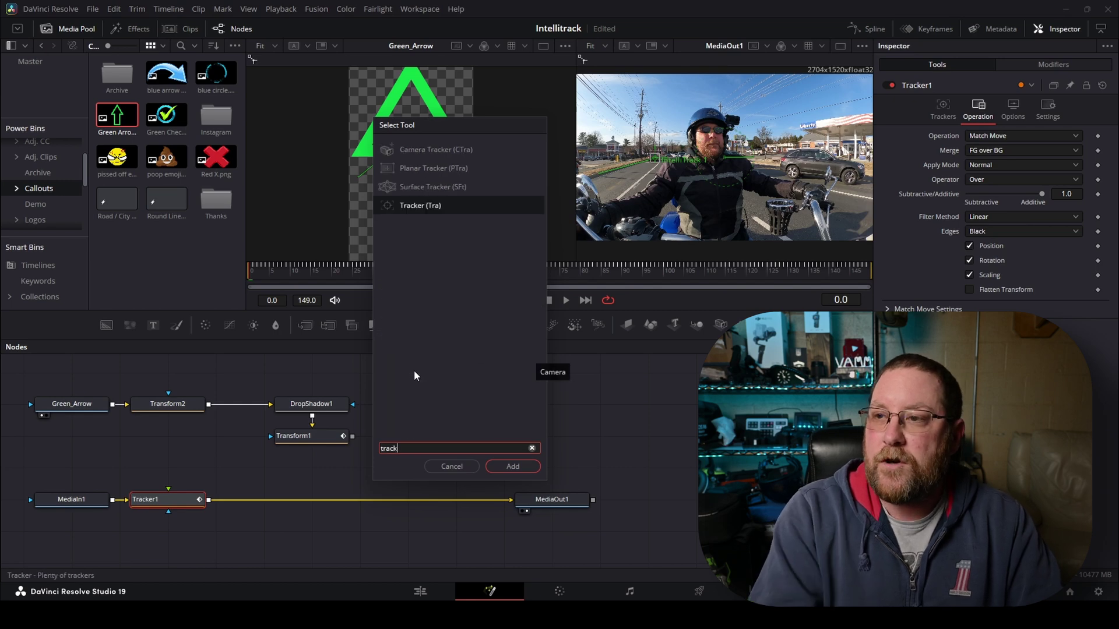
{"action": "left_click", "coordinate": [514, 467]}
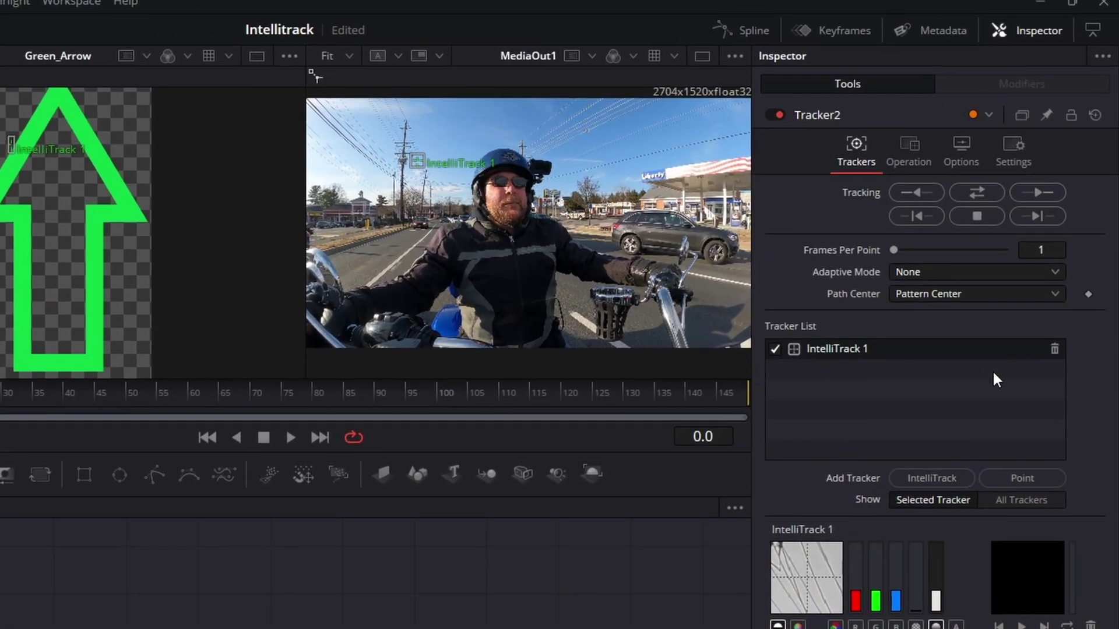
In Tracker2, add a Point tracker, delete IntelliTrack 1, and rename the point 'Point 1'
{"action": "left_click", "coordinate": [1017, 477]}
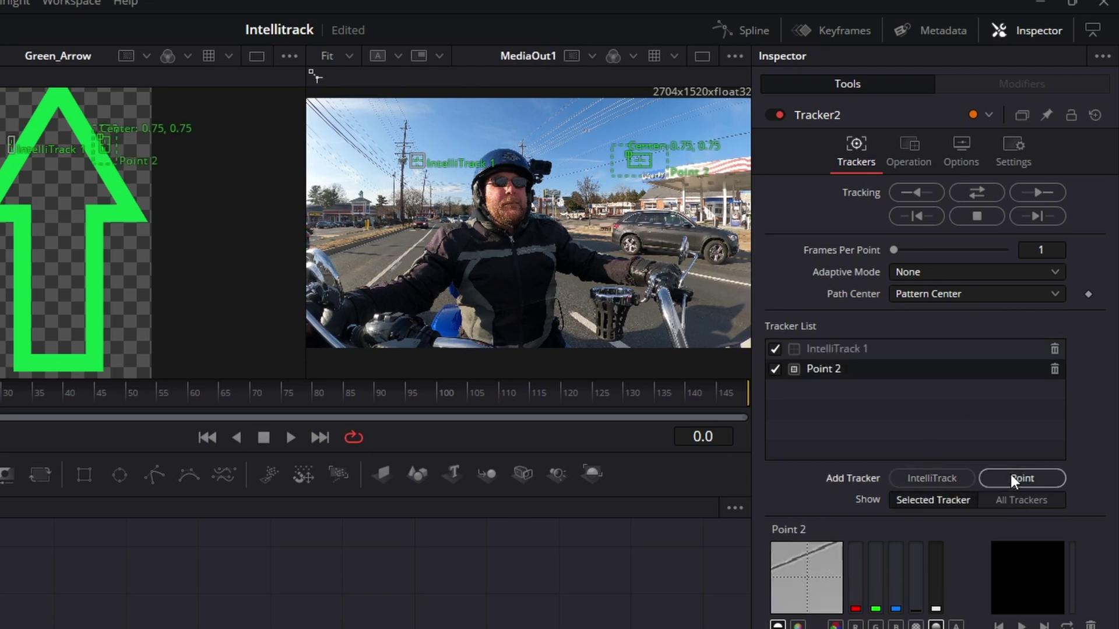
{"action": "left_click", "coordinate": [1055, 350]}
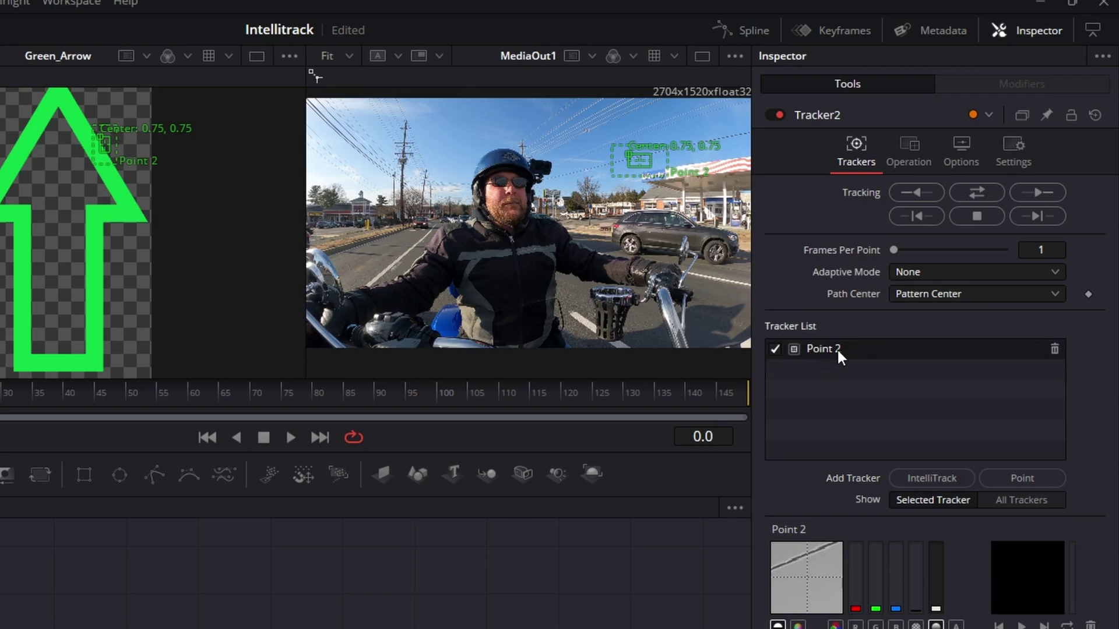
{"action": "double_click", "coordinate": [850, 348]}
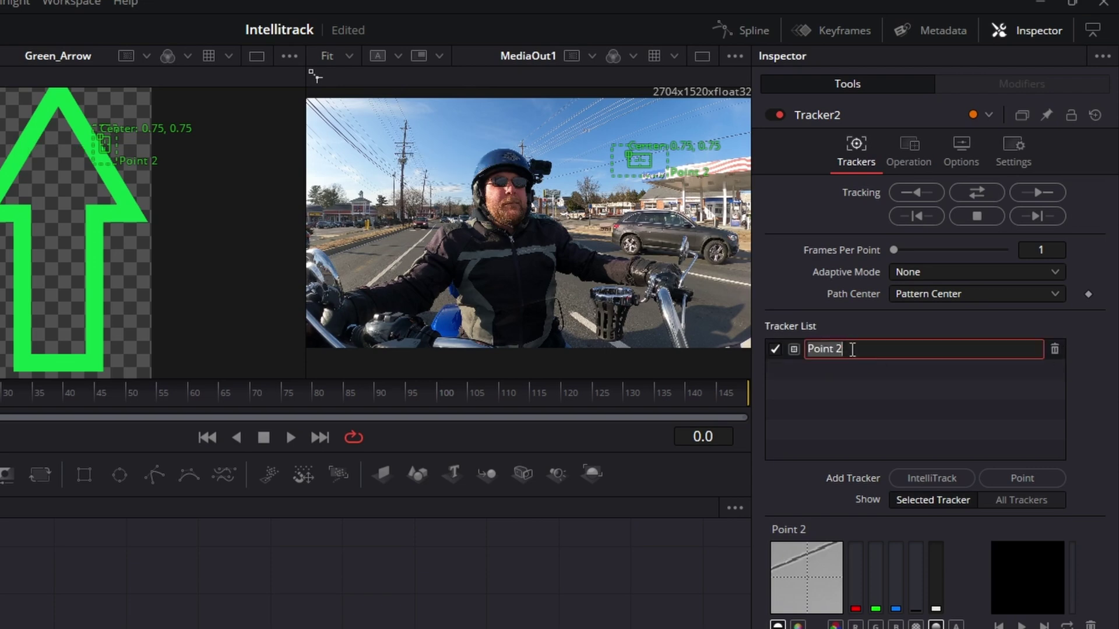
{"action": "type", "text": "Point 1"}
{"action": "key", "text": "Return"}
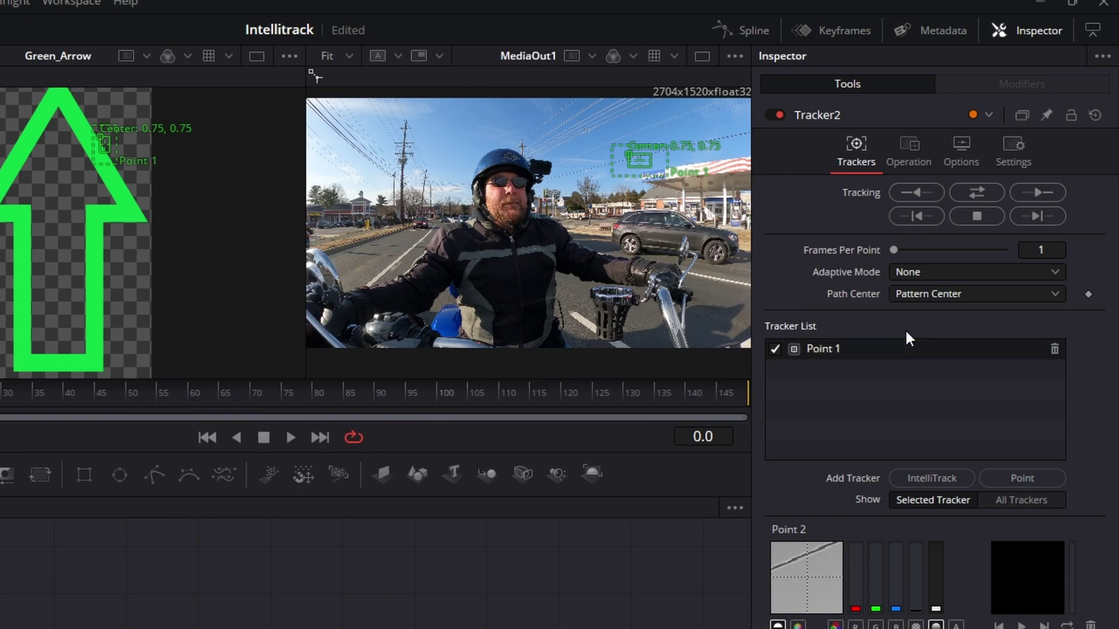
{"action": "left_click", "coordinate": [636, 162], "text": "ctrl"}
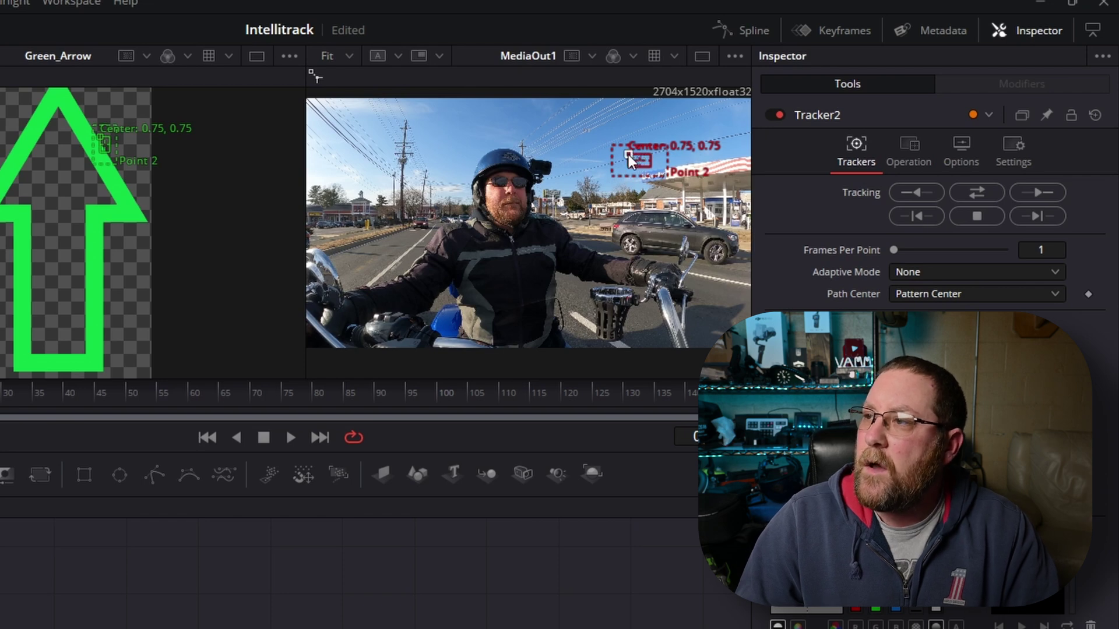
Move Point 1 onto the rider's helmet and enlarge its pattern and search boxes
{"action": "left_click_drag", "start_coordinate": [628, 155], "coordinate": [497, 149]}
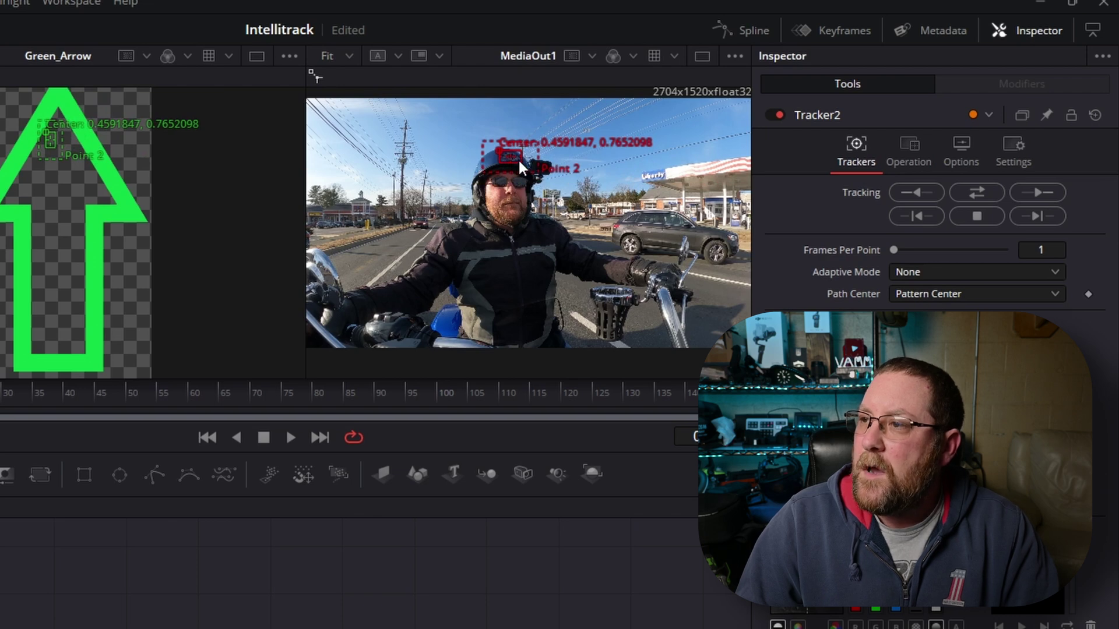
{"action": "left_click_drag", "start_coordinate": [519, 162], "coordinate": [523, 162]}
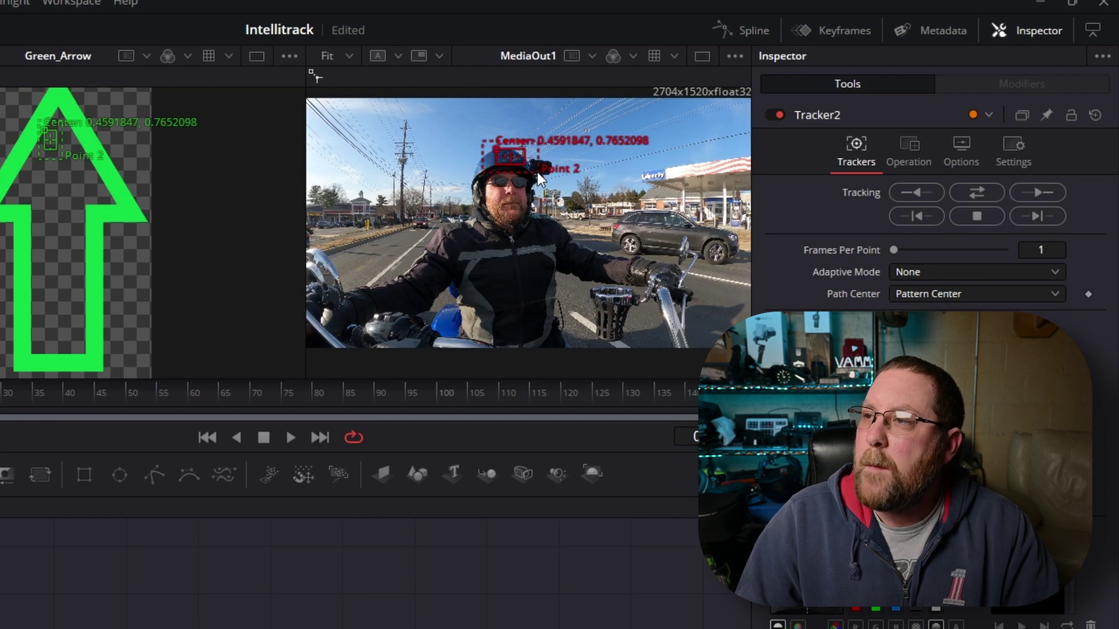
{"action": "left_click_drag", "start_coordinate": [537, 173], "coordinate": [567, 200]}
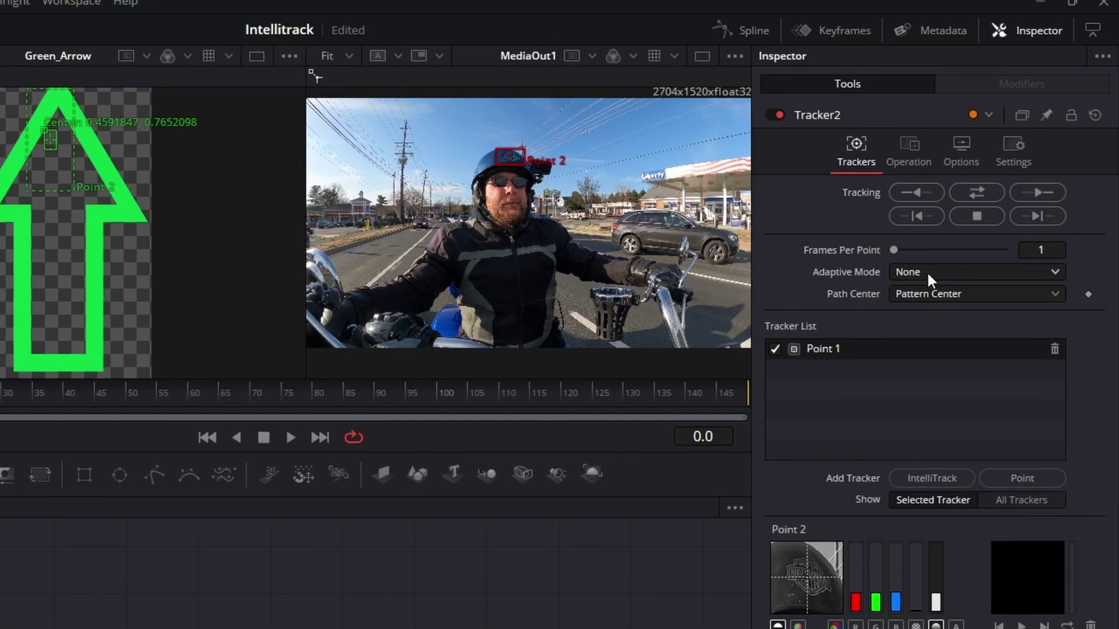
Set Adaptive Mode to Best match with 0.4 match tolerance, then track the helmet forward
{"action": "left_click", "coordinate": [927, 271]}
{"action": "left_click", "coordinate": [940, 335]}
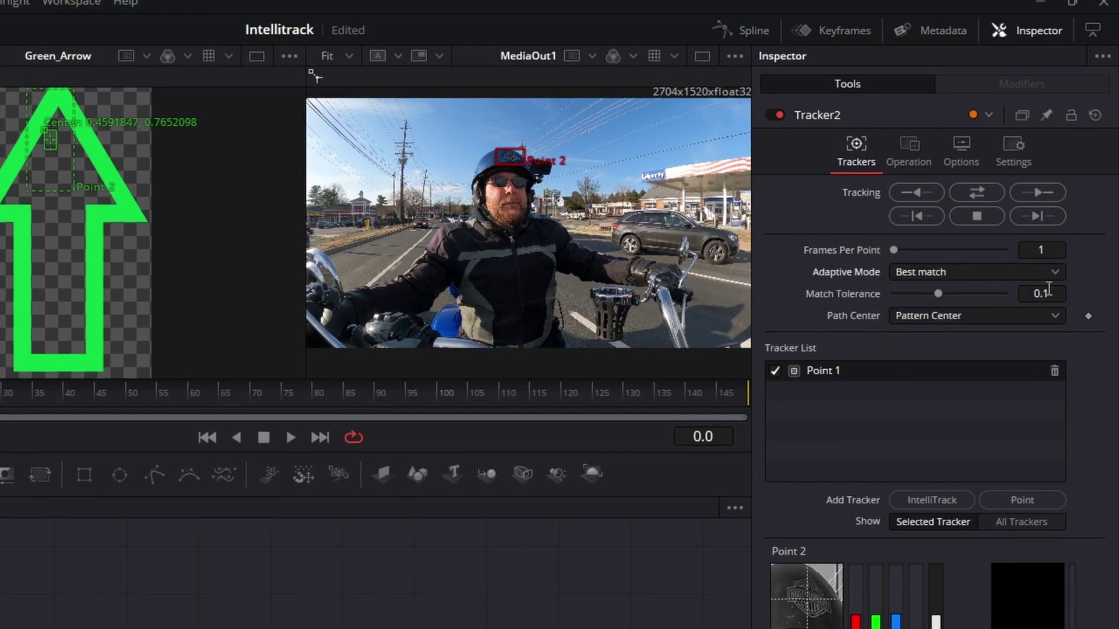
{"action": "key", "text": "BackSpace"}
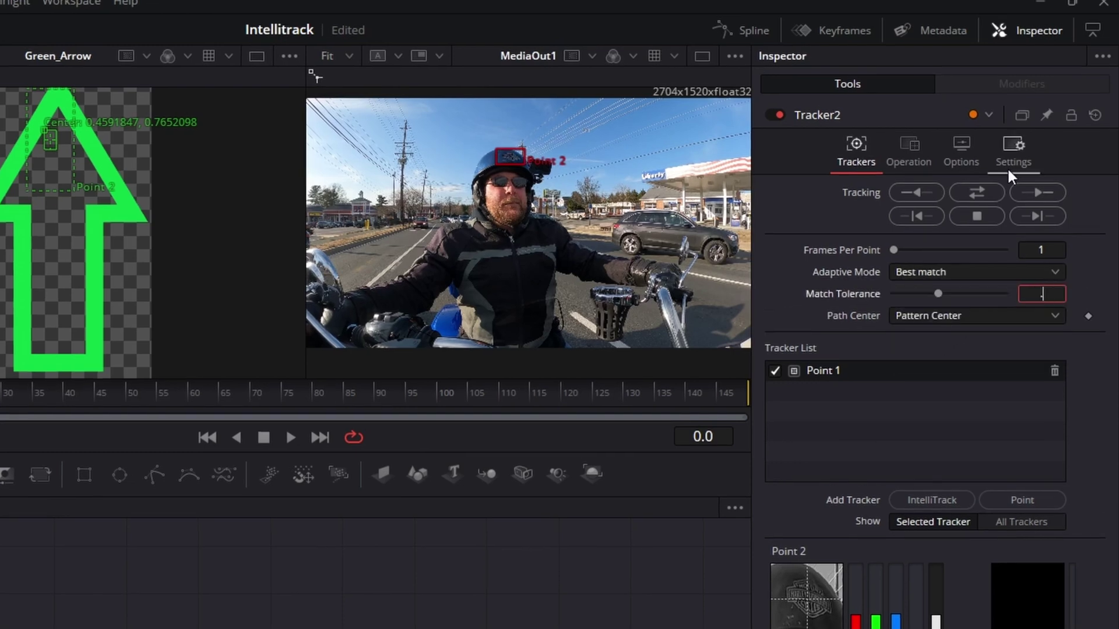
{"action": "type", "text": "0.4"}
{"action": "key", "text": "Return"}
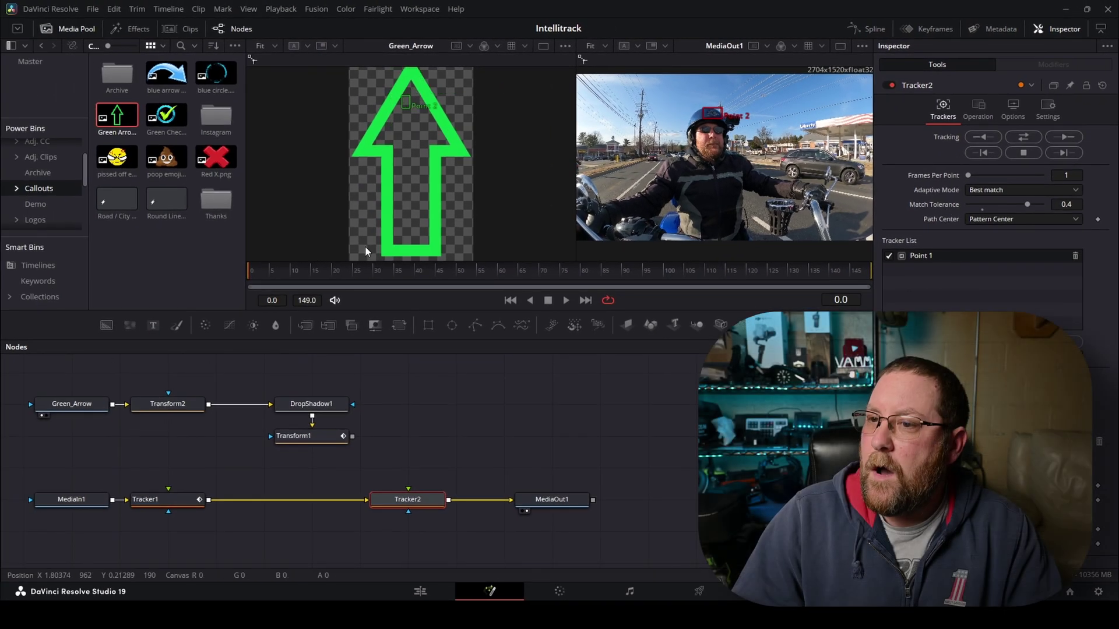
{"action": "left_click", "coordinate": [1065, 138]}
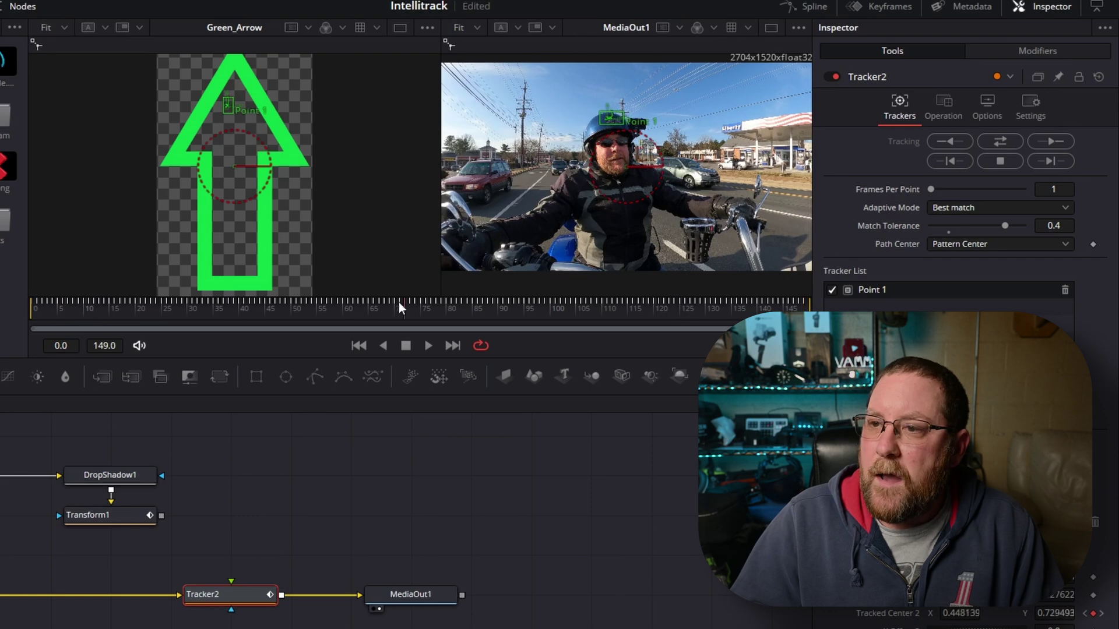
Check the helmet track at frames 0, 32, 99 and the end, then add pissed off emoji.png as MediaIn2
{"action": "left_click_drag", "start_coordinate": [399, 302], "coordinate": [12, 303]}
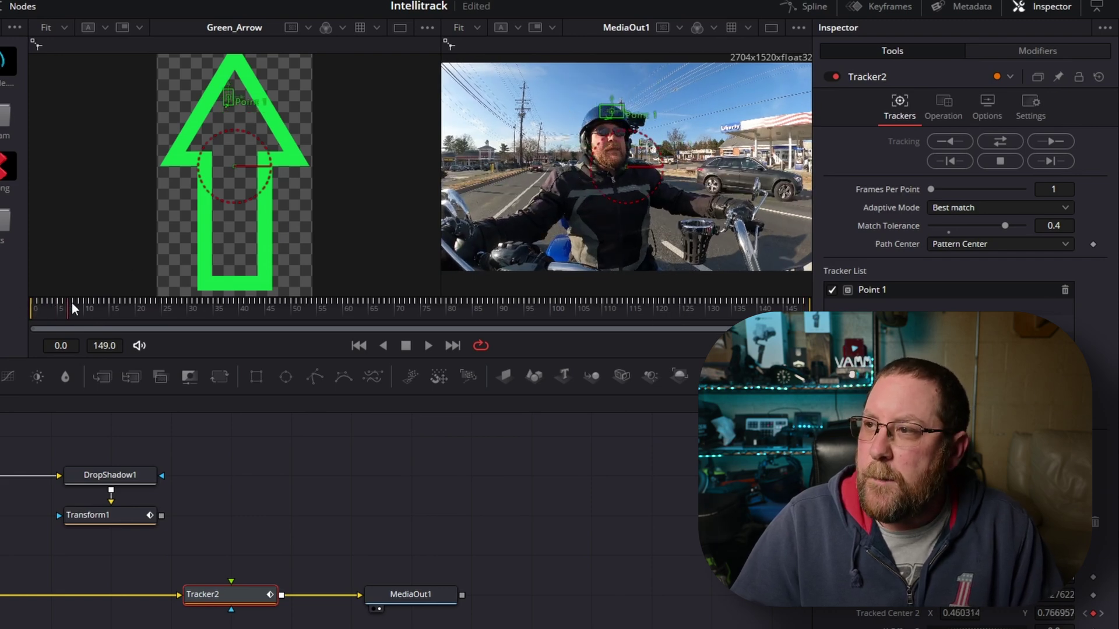
{"action": "left_click_drag", "start_coordinate": [72, 302], "coordinate": [207, 310]}
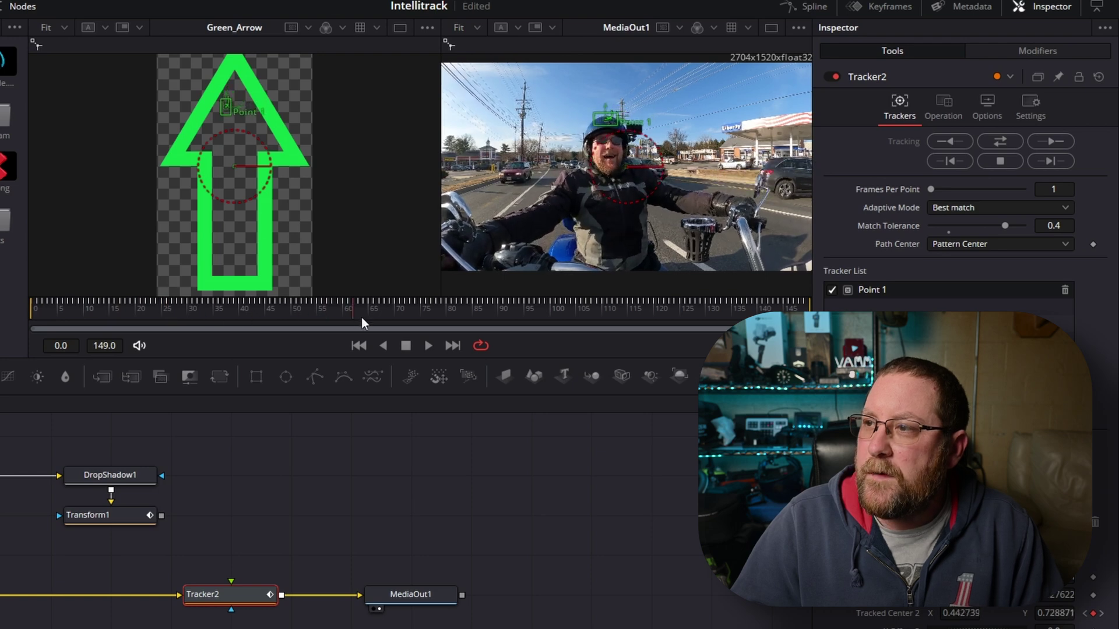
{"action": "left_click_drag", "start_coordinate": [361, 317], "coordinate": [571, 318]}
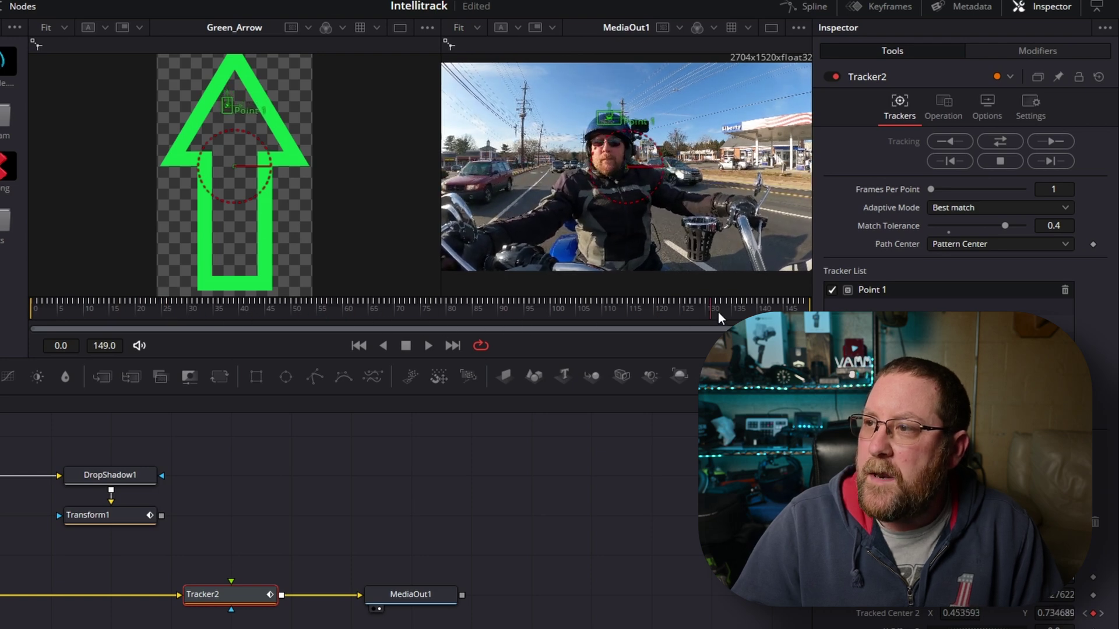
{"action": "left_click_drag", "start_coordinate": [718, 313], "coordinate": [810, 315]}
{"action": "left_click_drag", "start_coordinate": [641, 309], "coordinate": [53, 319]}
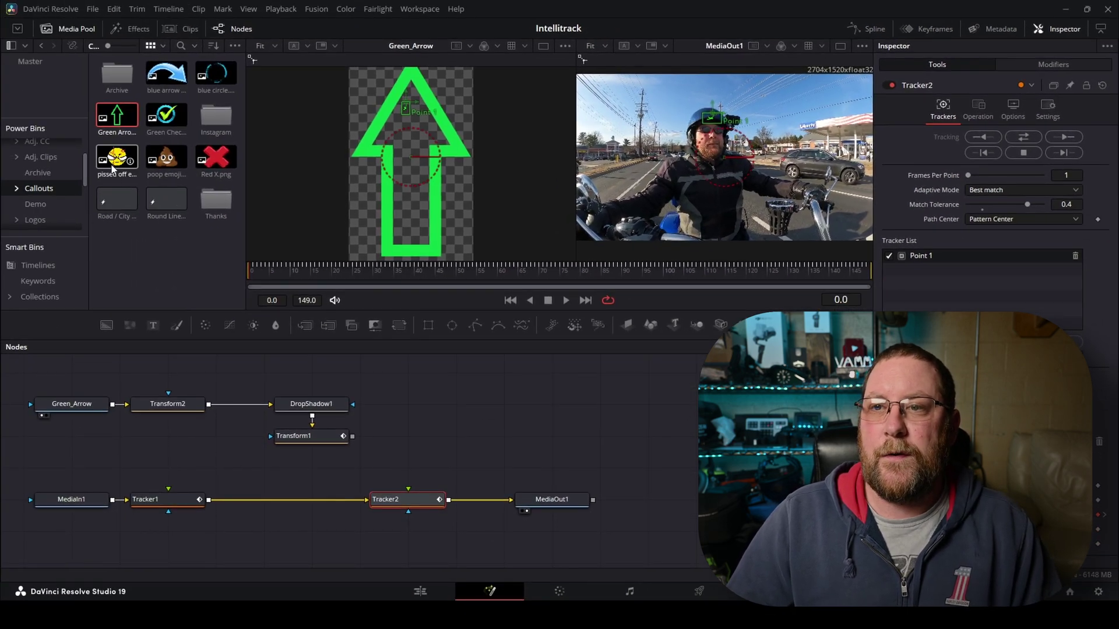
{"action": "left_click_drag", "start_coordinate": [442, 407], "coordinate": [443, 408]}
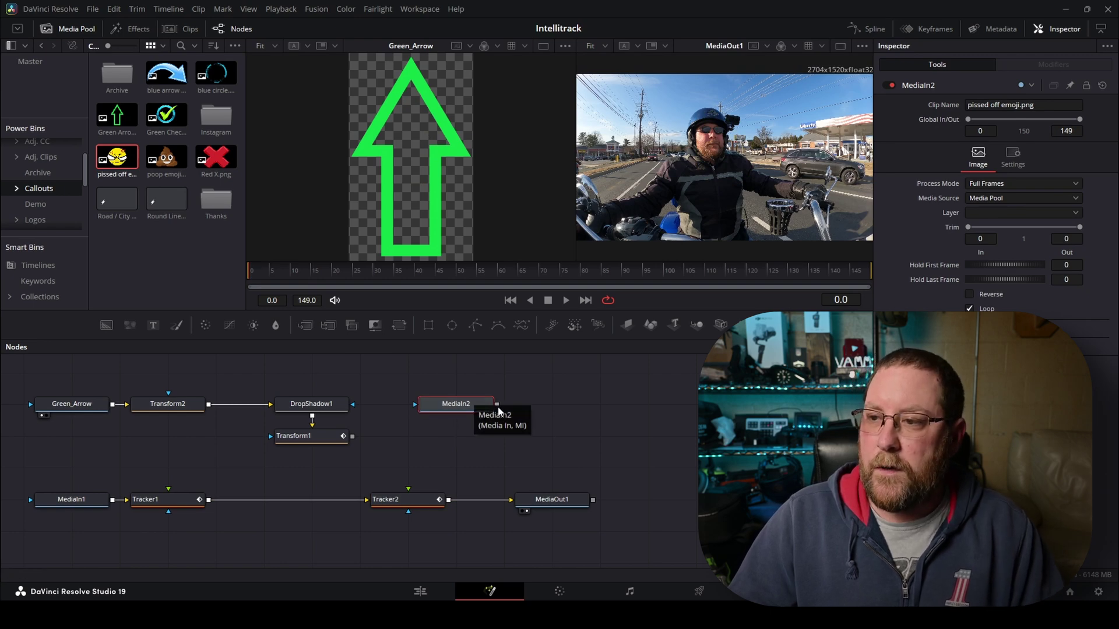
Set Tracker2's Operation to Match Move
{"action": "left_click", "coordinate": [408, 501]}
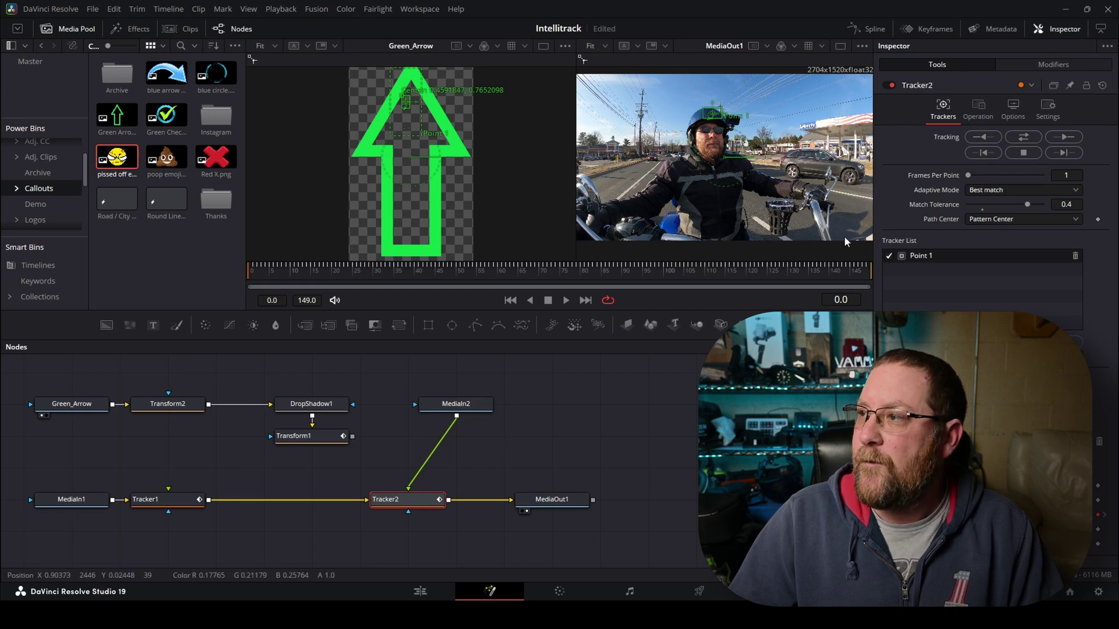
{"action": "left_click", "coordinate": [977, 114]}
{"action": "left_click", "coordinate": [997, 164]}
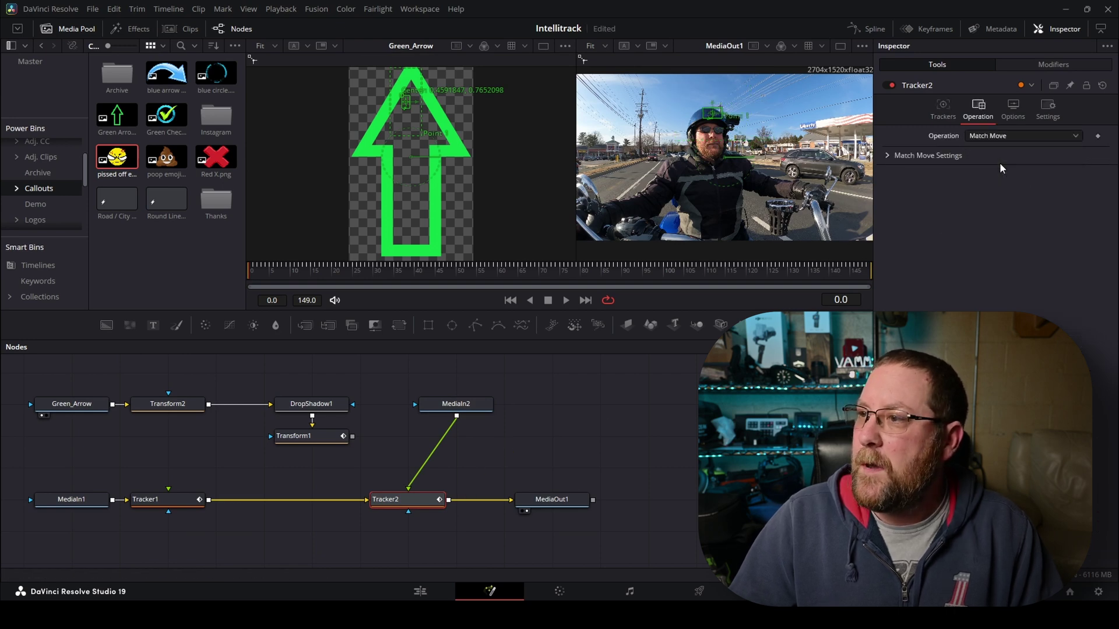
Add a Transform after the emoji image and shrink the emoji to size 0.323
{"action": "left_click", "coordinate": [452, 408]}
{"action": "key", "text": "shift+space"}
{"action": "type", "text": "transform"}
{"action": "key", "text": "Return"}
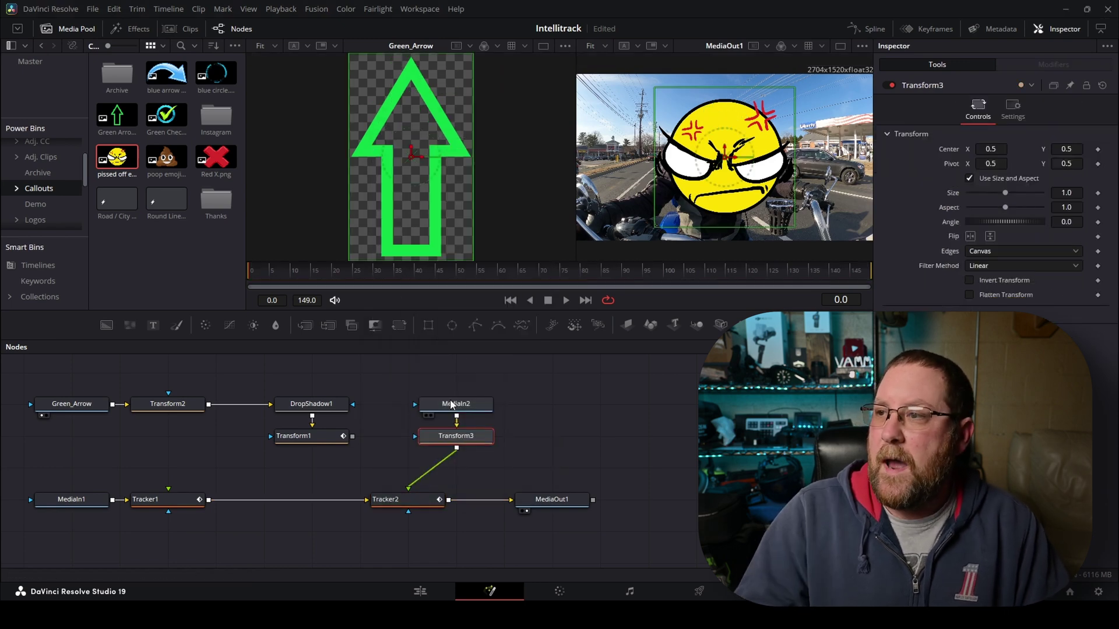
{"action": "left_click_drag", "start_coordinate": [1004, 192], "coordinate": [985, 193]}
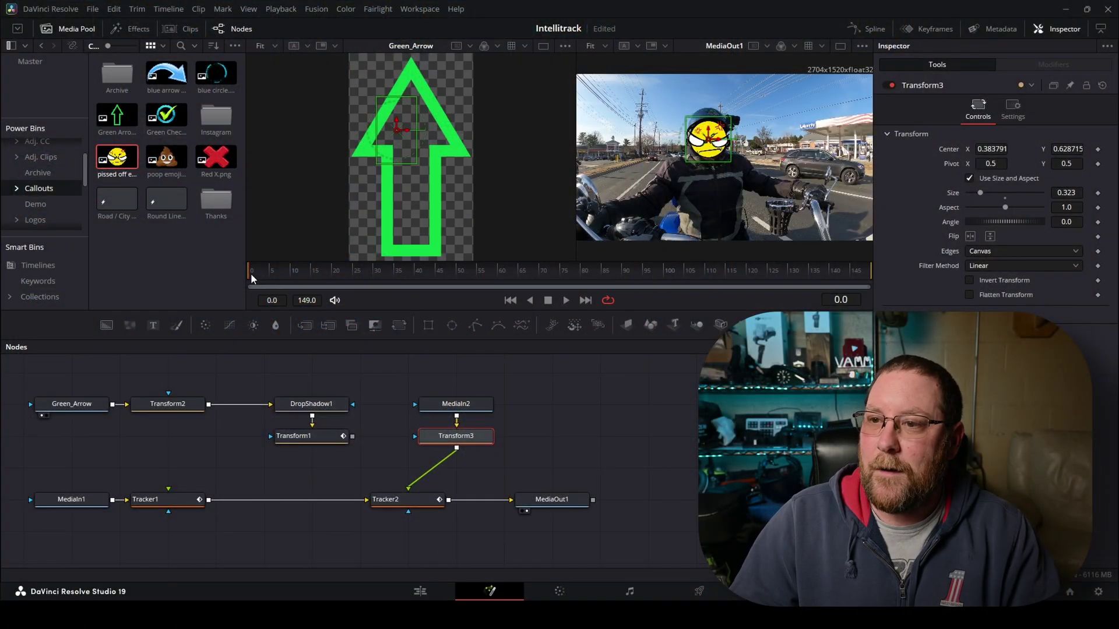
Preview the emoji over the rider's face near frames 15, 61 and 122, then go to the Edit page
{"action": "left_click_drag", "start_coordinate": [272, 276], "coordinate": [313, 280]}
{"action": "left_click_drag", "start_coordinate": [415, 287], "coordinate": [506, 293]}
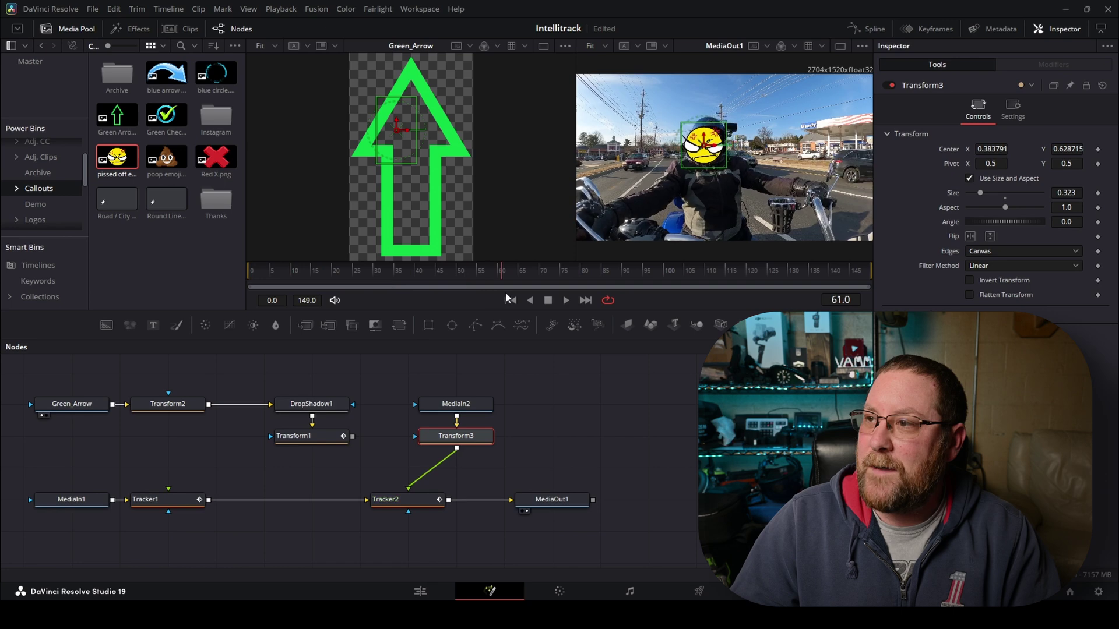
{"action": "left_click_drag", "start_coordinate": [610, 300], "coordinate": [243, 273]}
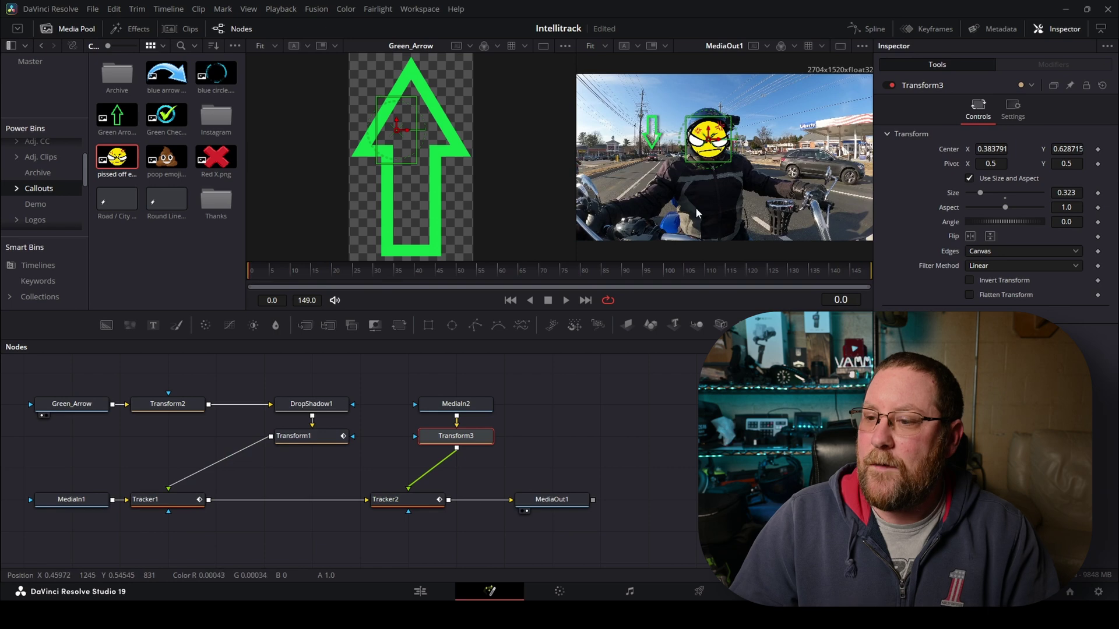
{"action": "left_click", "coordinate": [420, 591]}
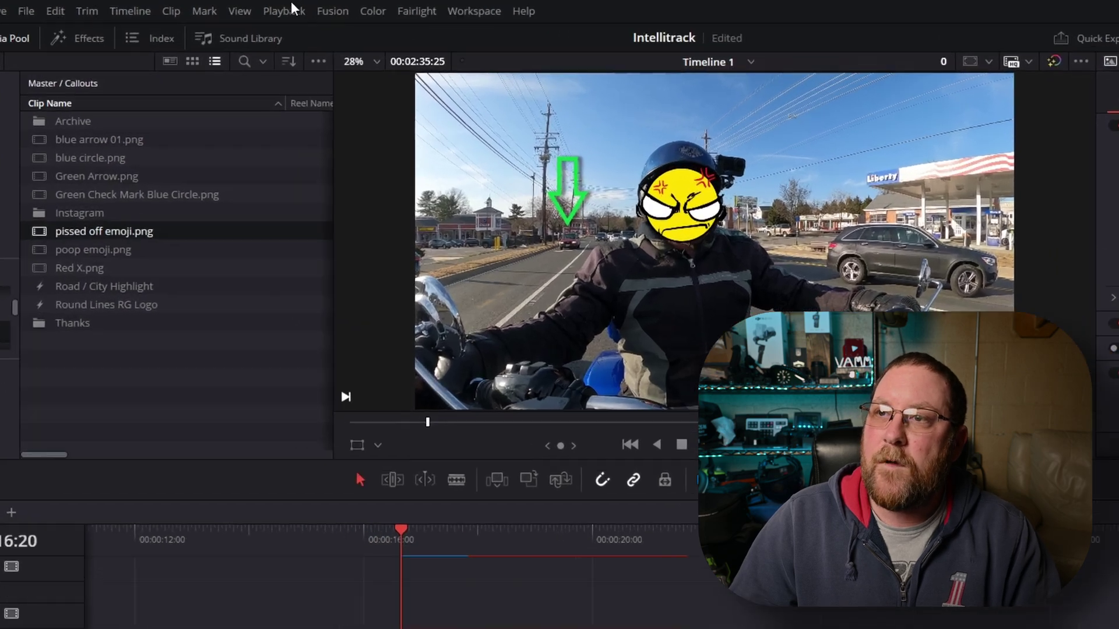
Check the Playback menu's render cache, then set Fusion Clip 1's Render Cache Fusion Output to On
{"action": "left_click", "coordinate": [281, 8]}
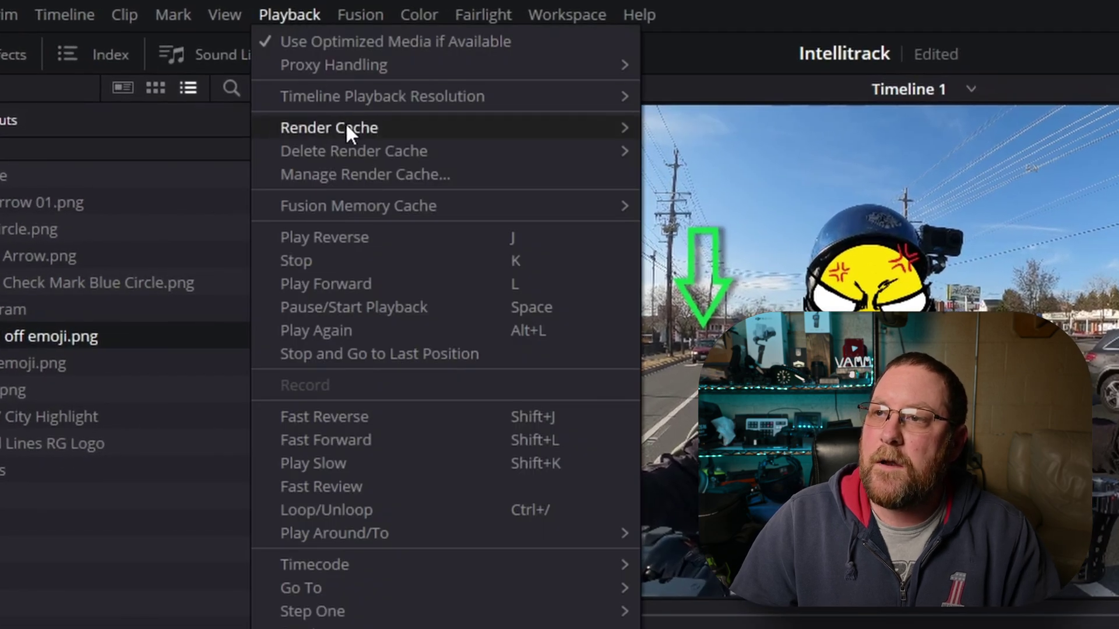
{"action": "mouse_move", "coordinate": [360, 129]}
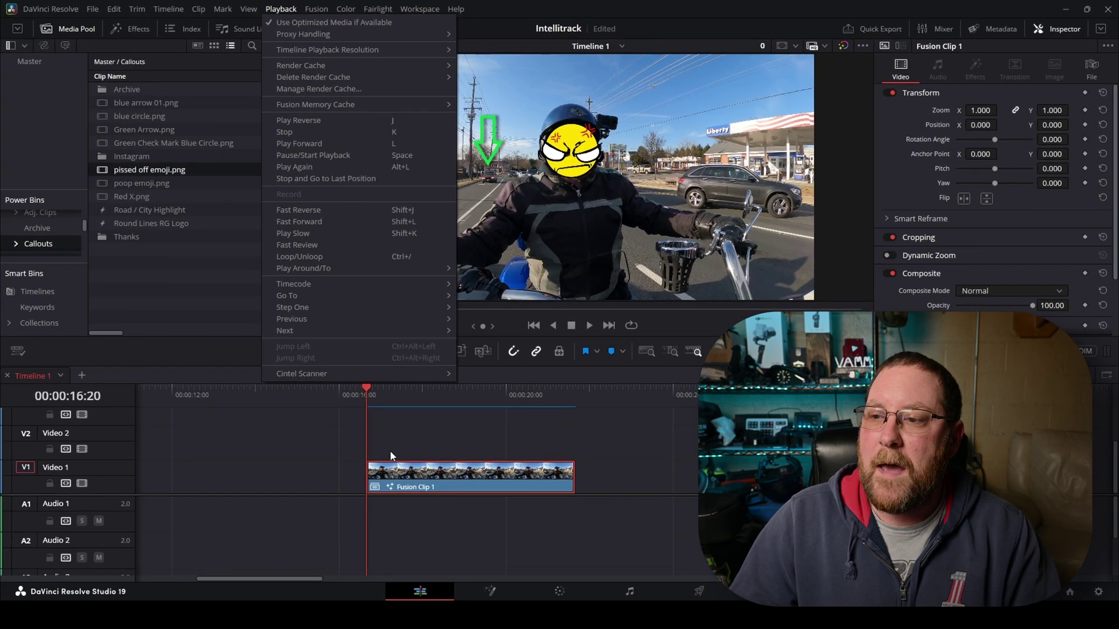
{"action": "left_click", "coordinate": [390, 452]}
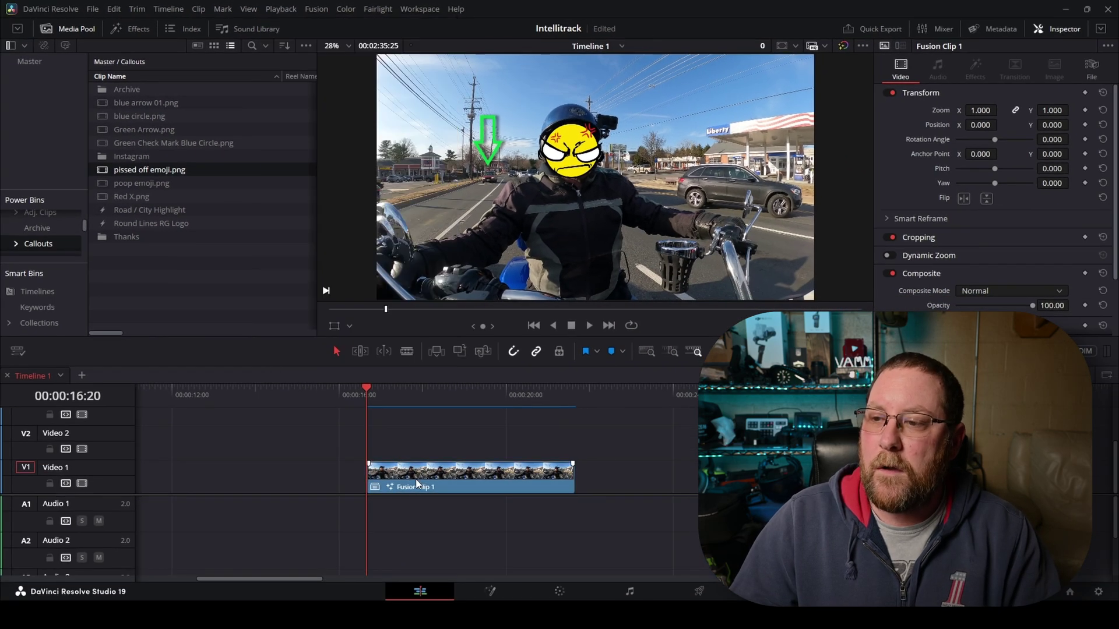
{"action": "right_click", "coordinate": [415, 479]}
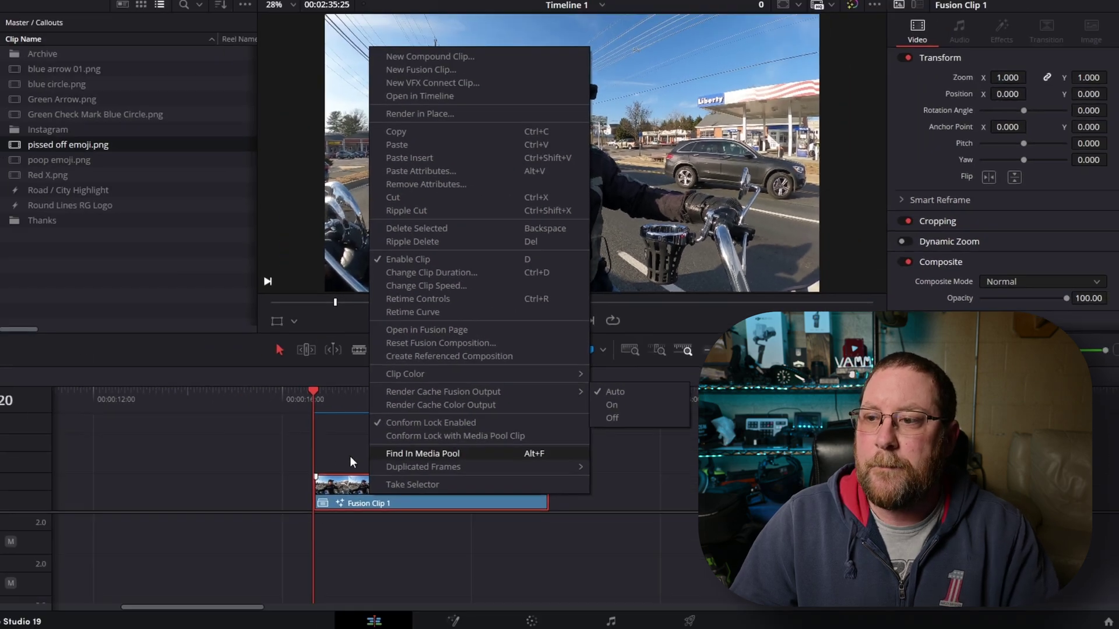
{"action": "left_click", "coordinate": [496, 439]}
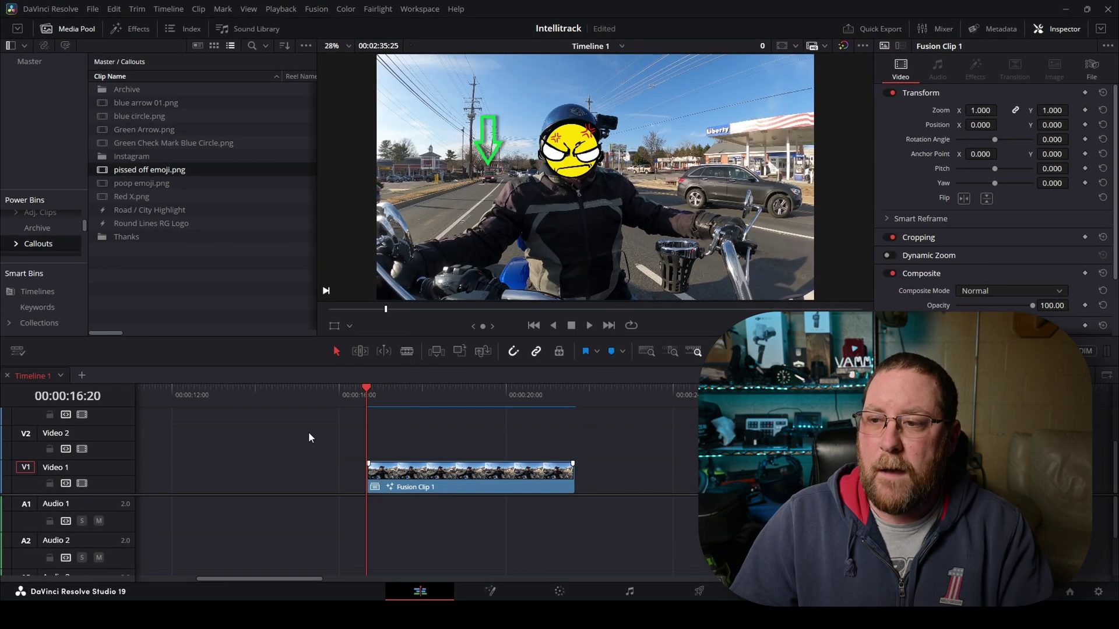